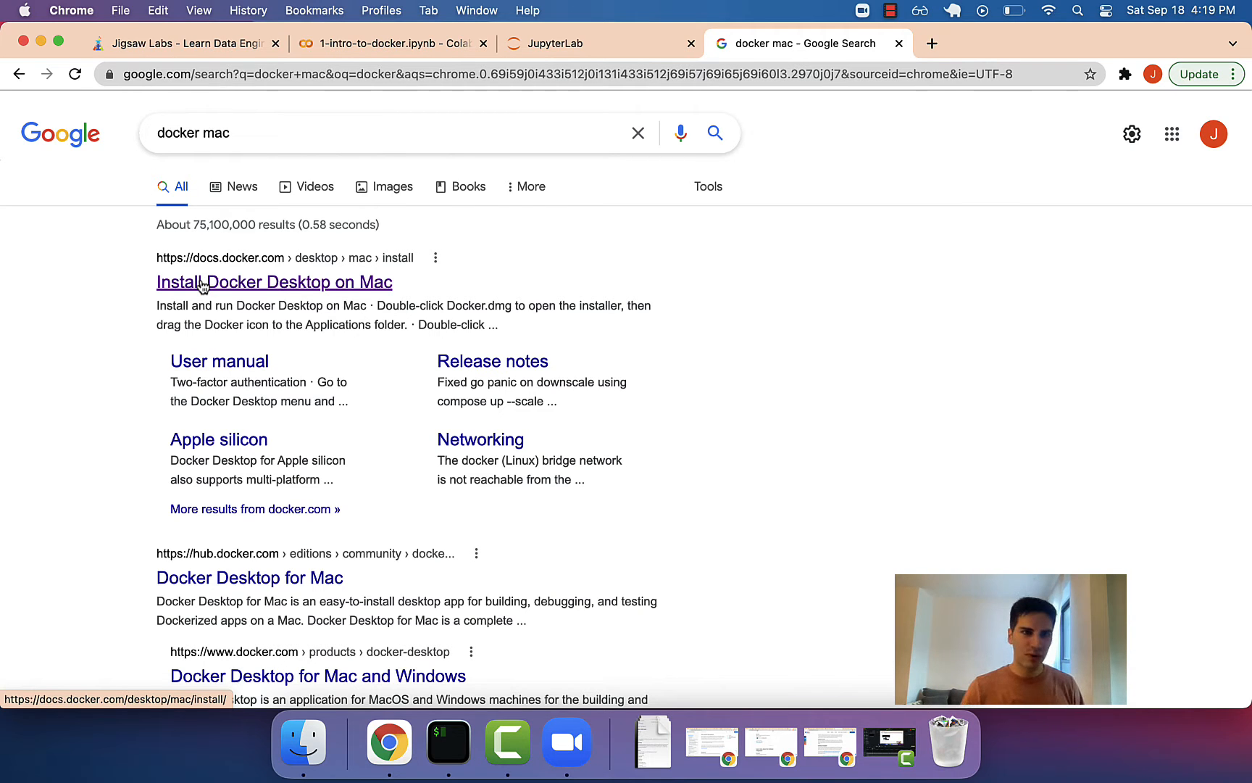
From the 'docker mac' Google results, open the docs.docker.com 'Install Docker Desktop on Mac' page.
left_click(152, 45)
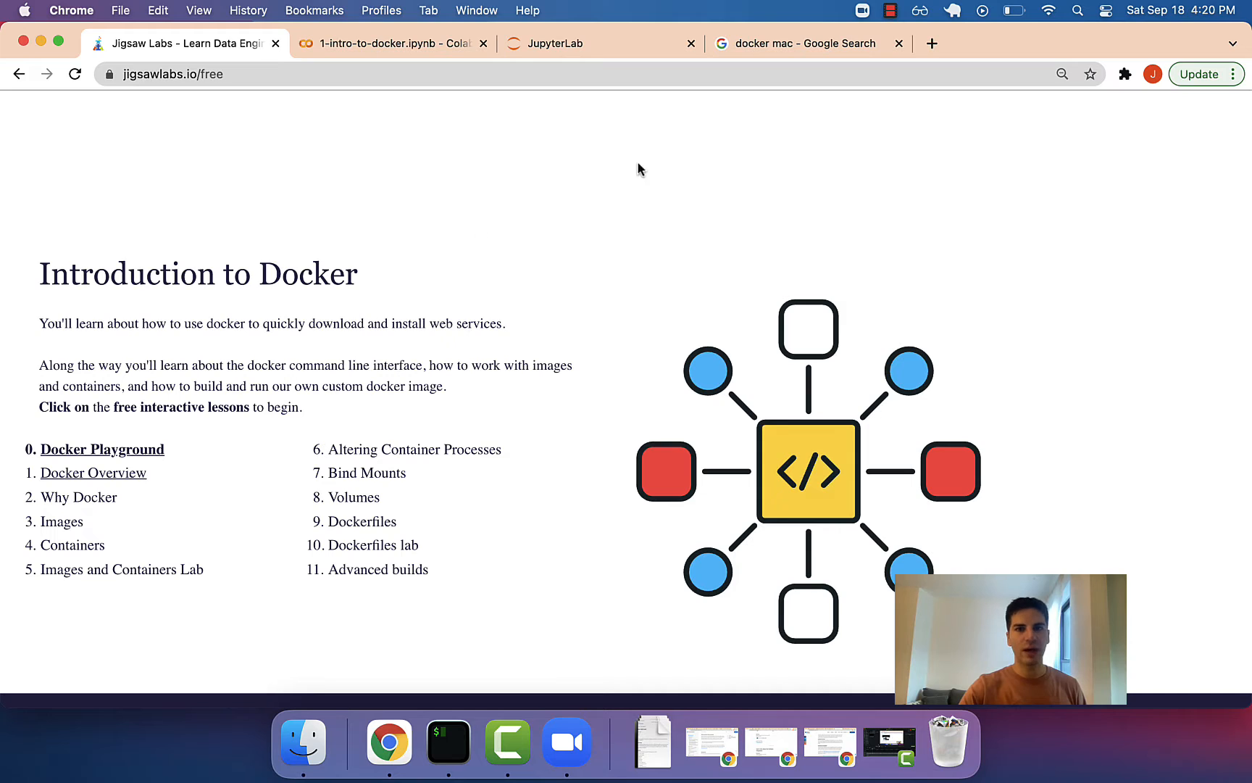
left_click(770, 51)
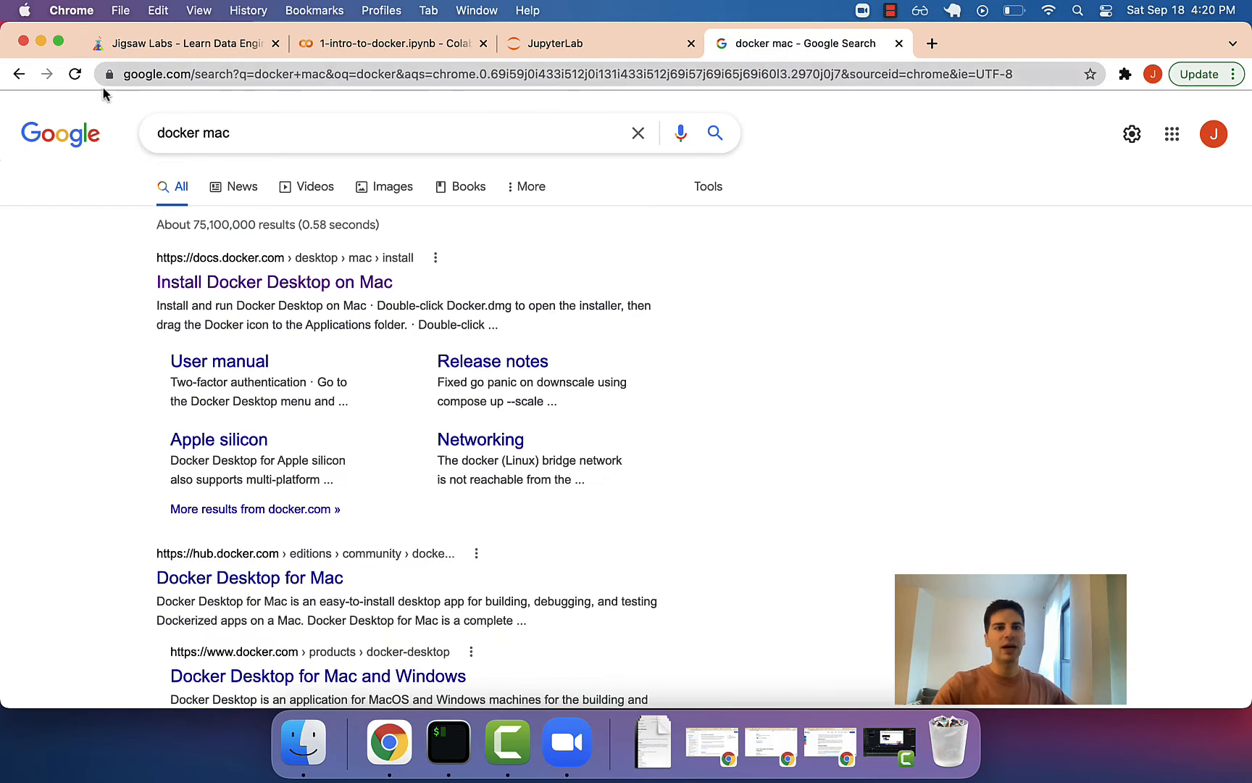
left_click(257, 284)
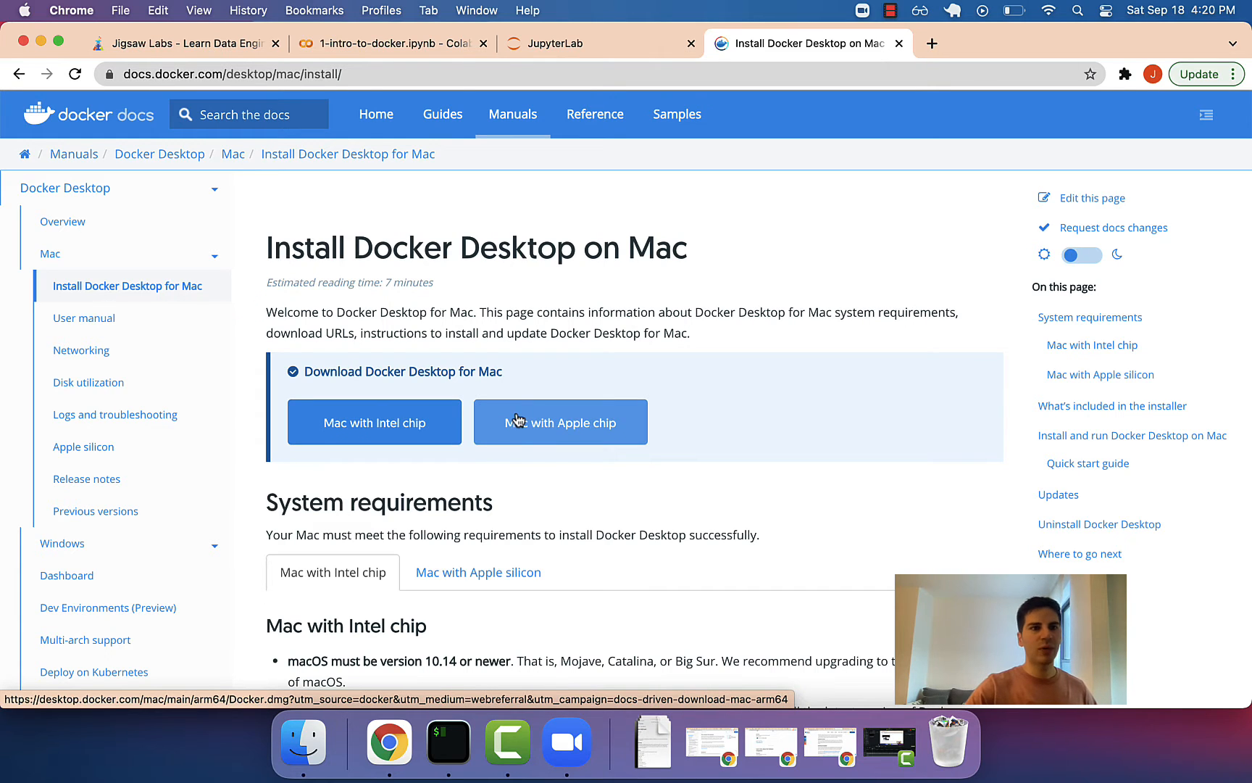
Check About This Mac to confirm the chip is Apple M1.
left_click(26, 11)
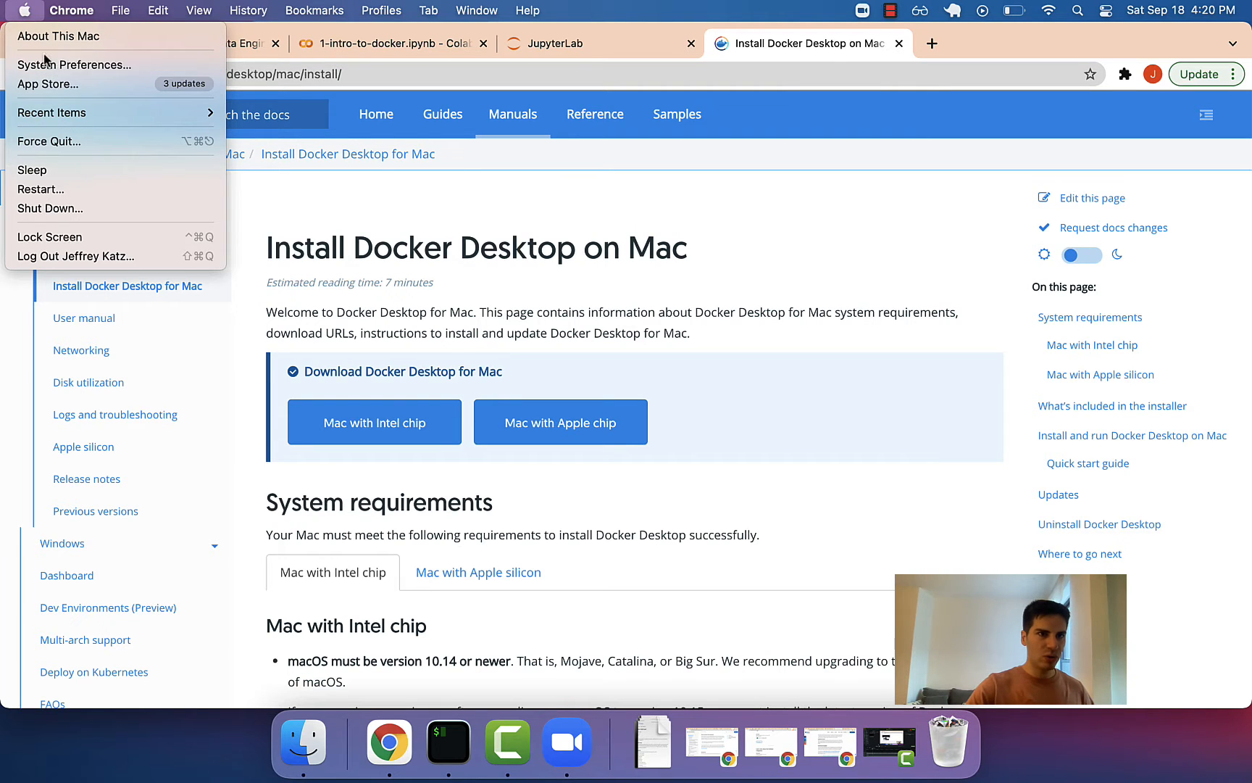
left_click(48, 37)
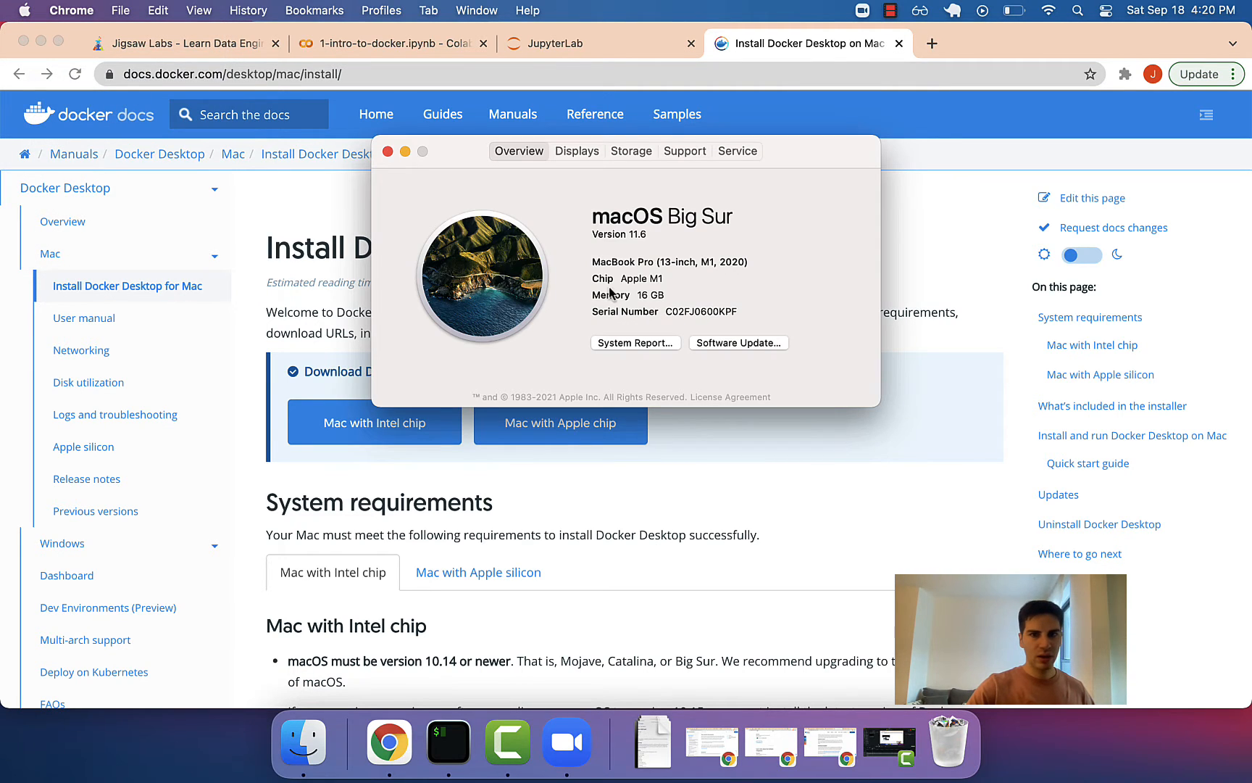
left_click_drag(621, 279, 662, 280)
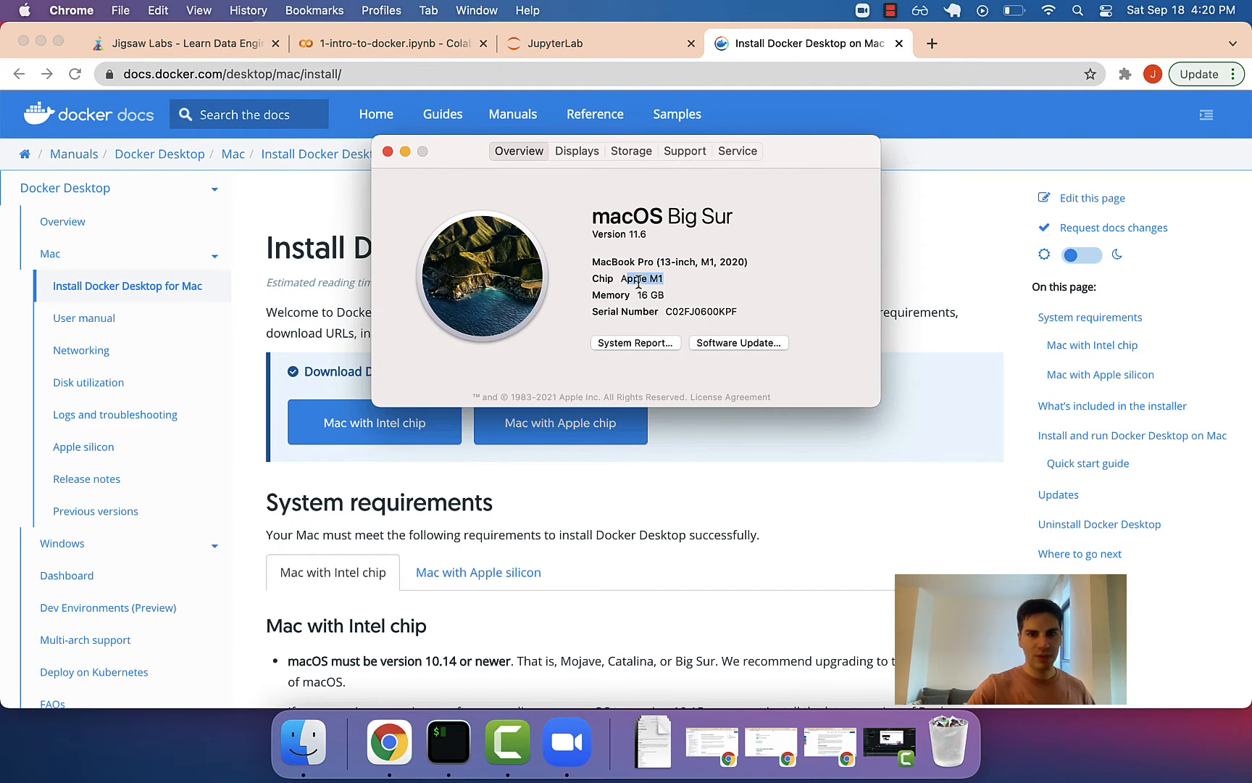
mouse_move(637, 279)
left_mouse_down()
mouse_move(625, 279)
mouse_move(643, 280)
left_mouse_up()
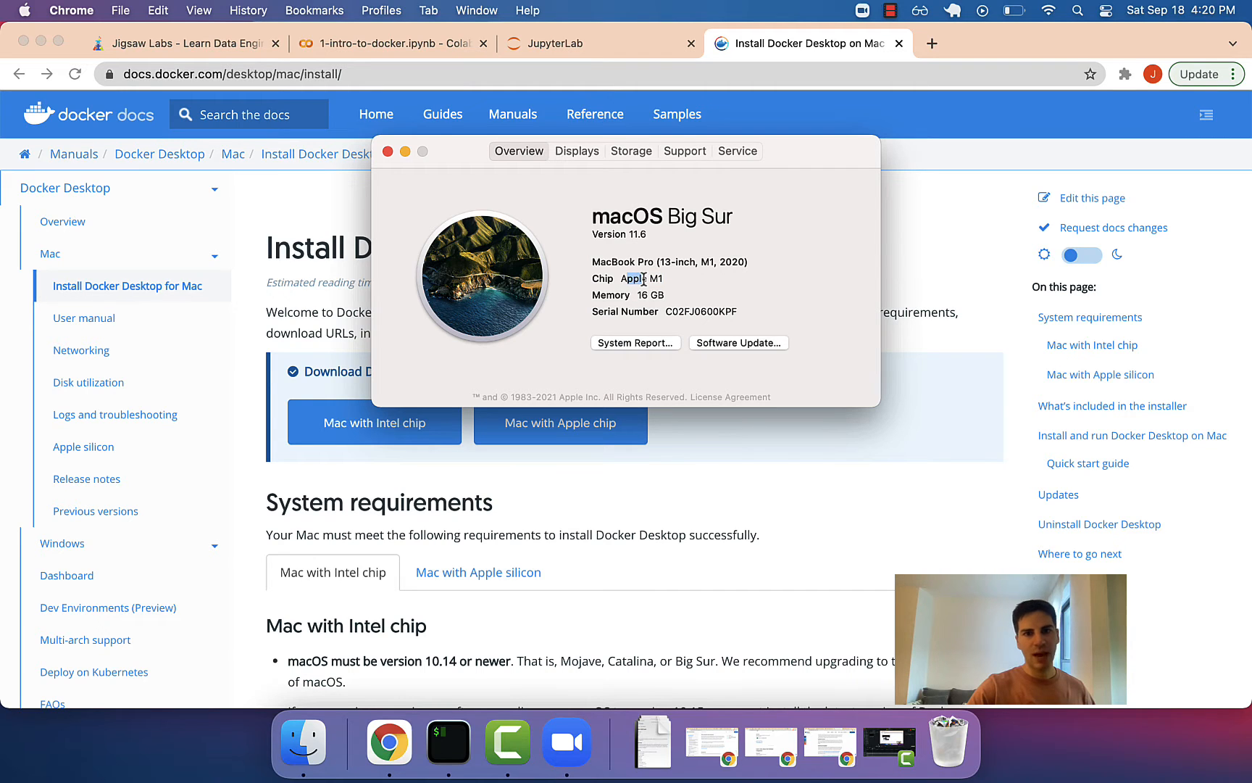
left_click(644, 280)
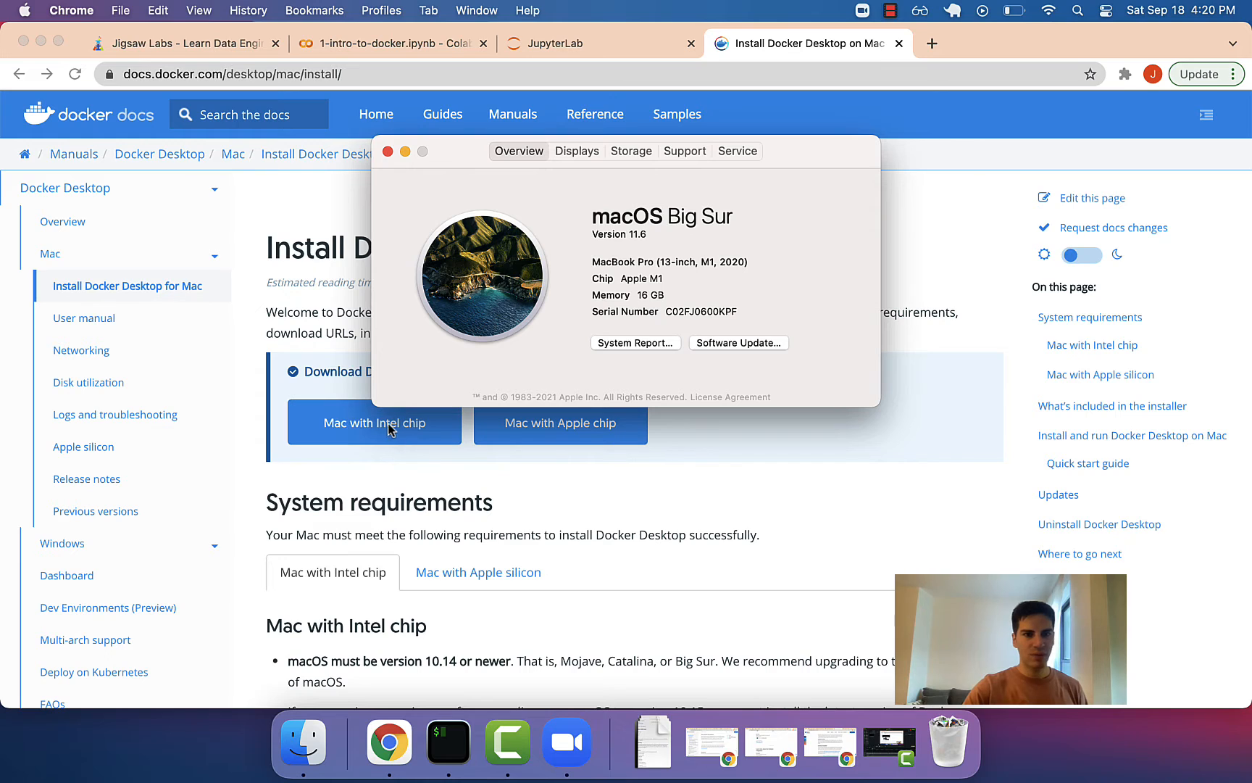
left_click(389, 152)
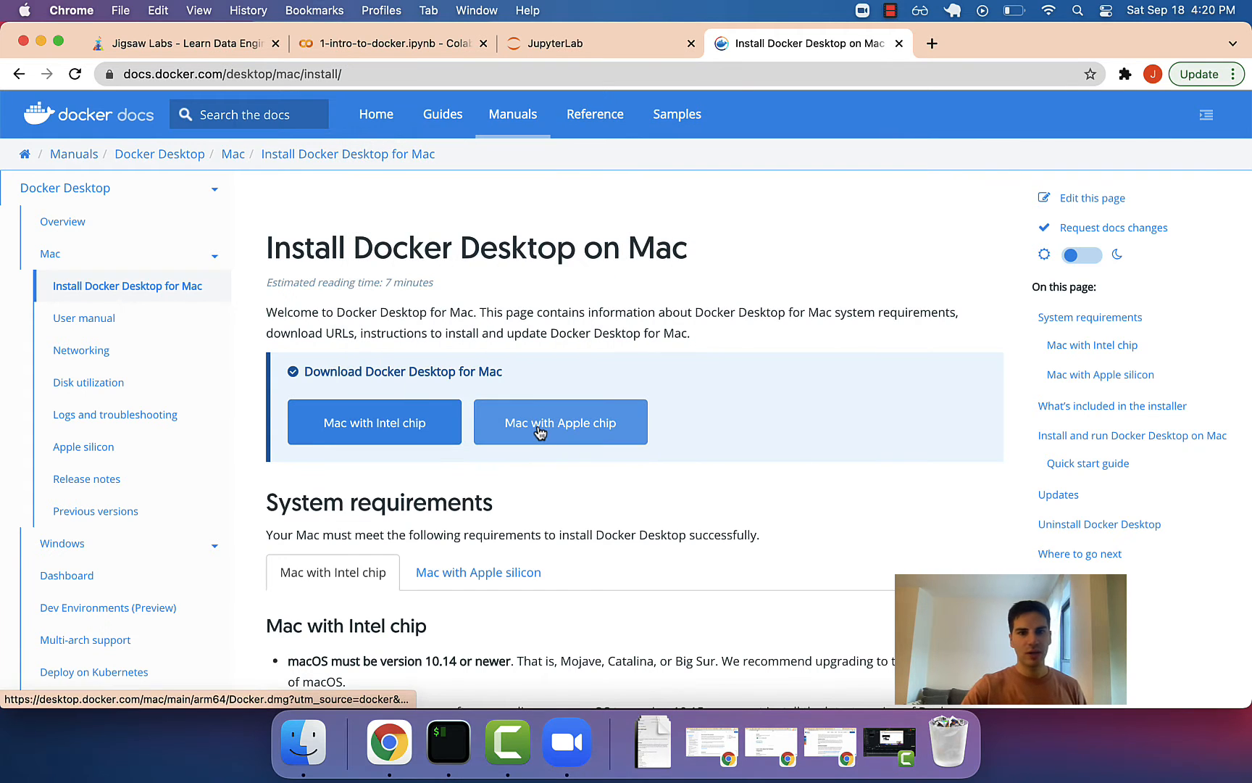
Download the Mac with Apple chip Docker.dmg and show it in the Downloads folder.
left_click(526, 408)
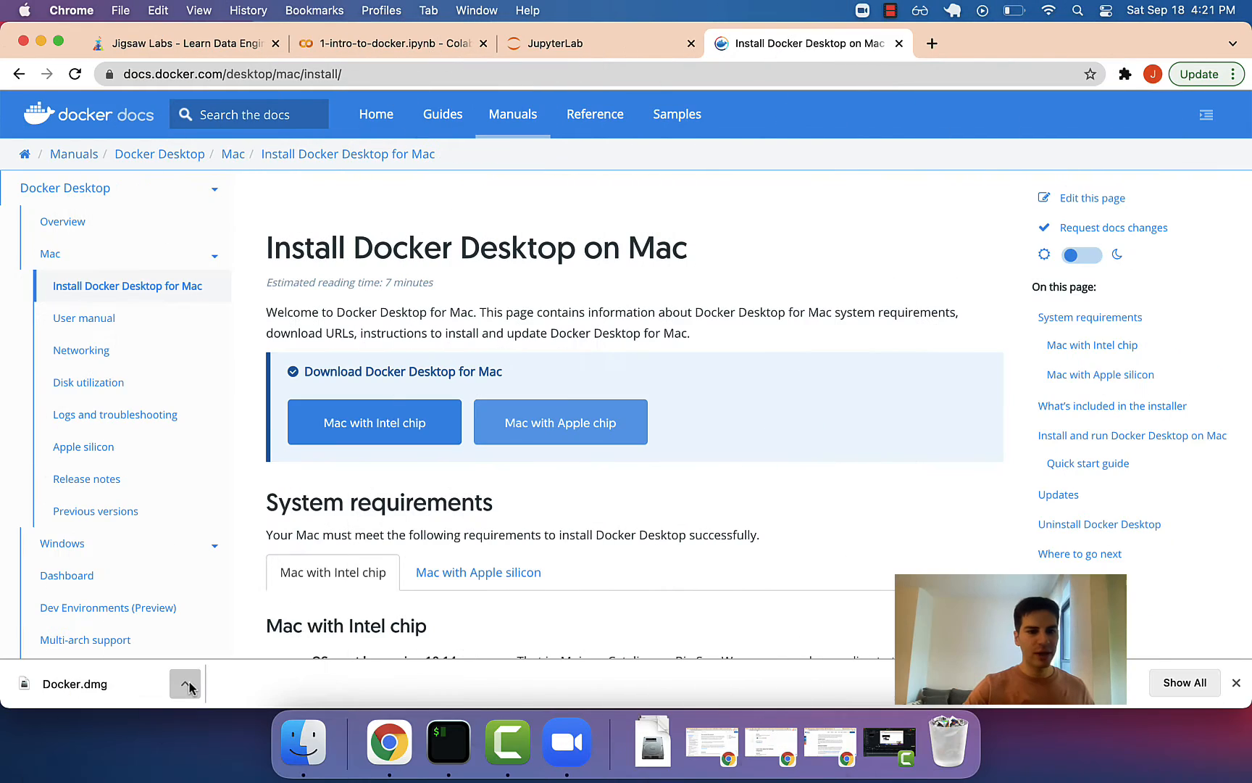
left_click(185, 683)
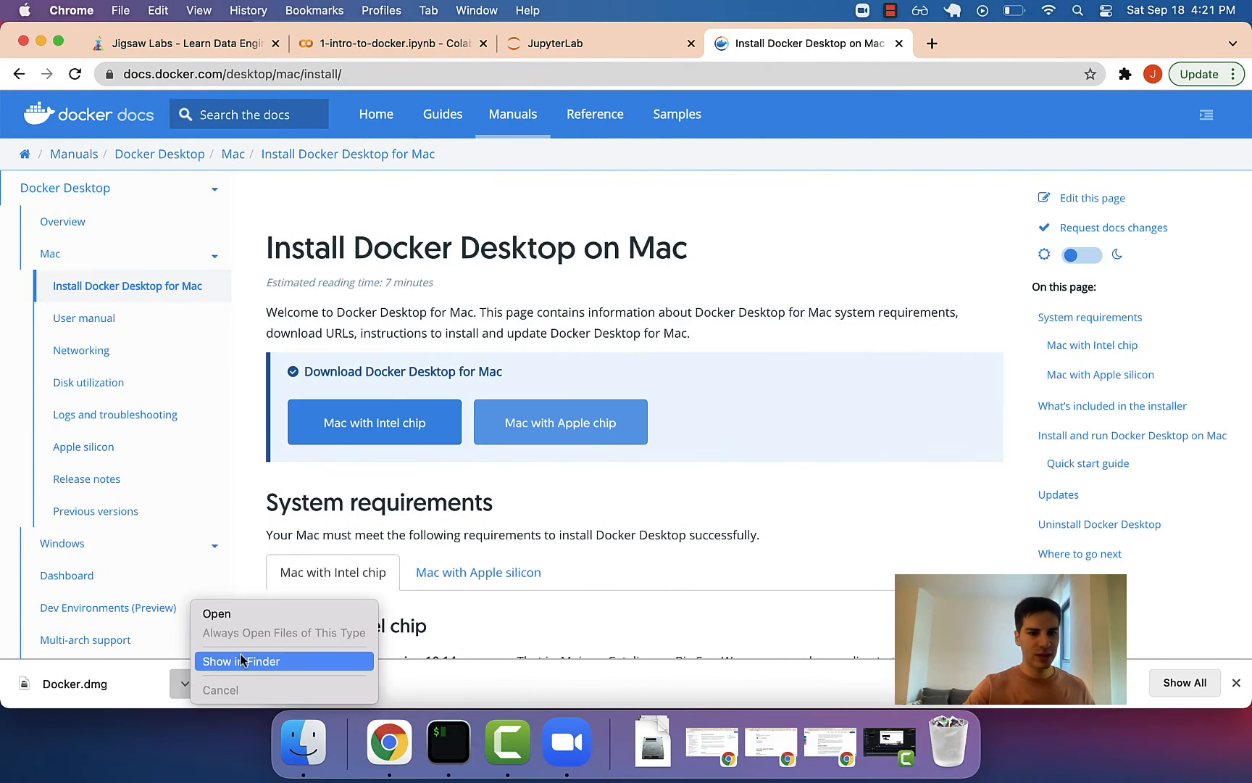
left_click(255, 658)
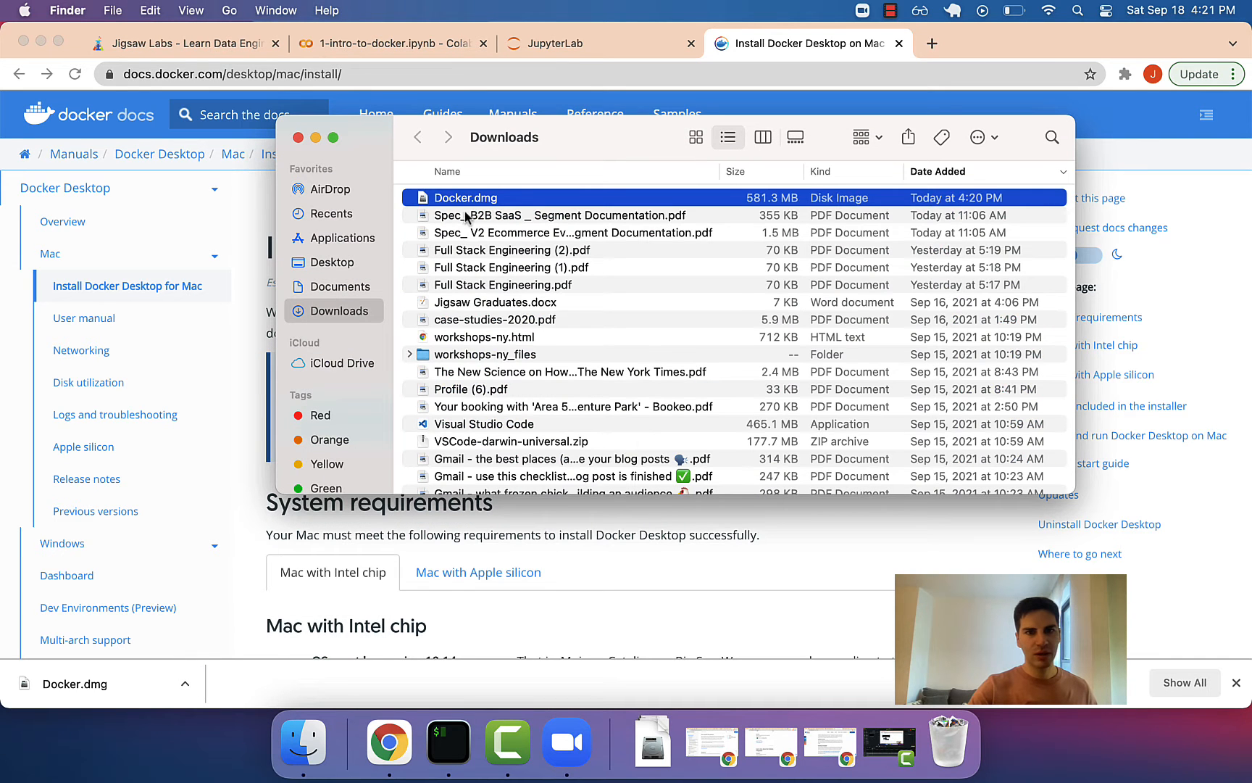
Mount Docker.dmg, copy Docker into Applications, verify the copy, and close the installer window.
double_click(460, 199)
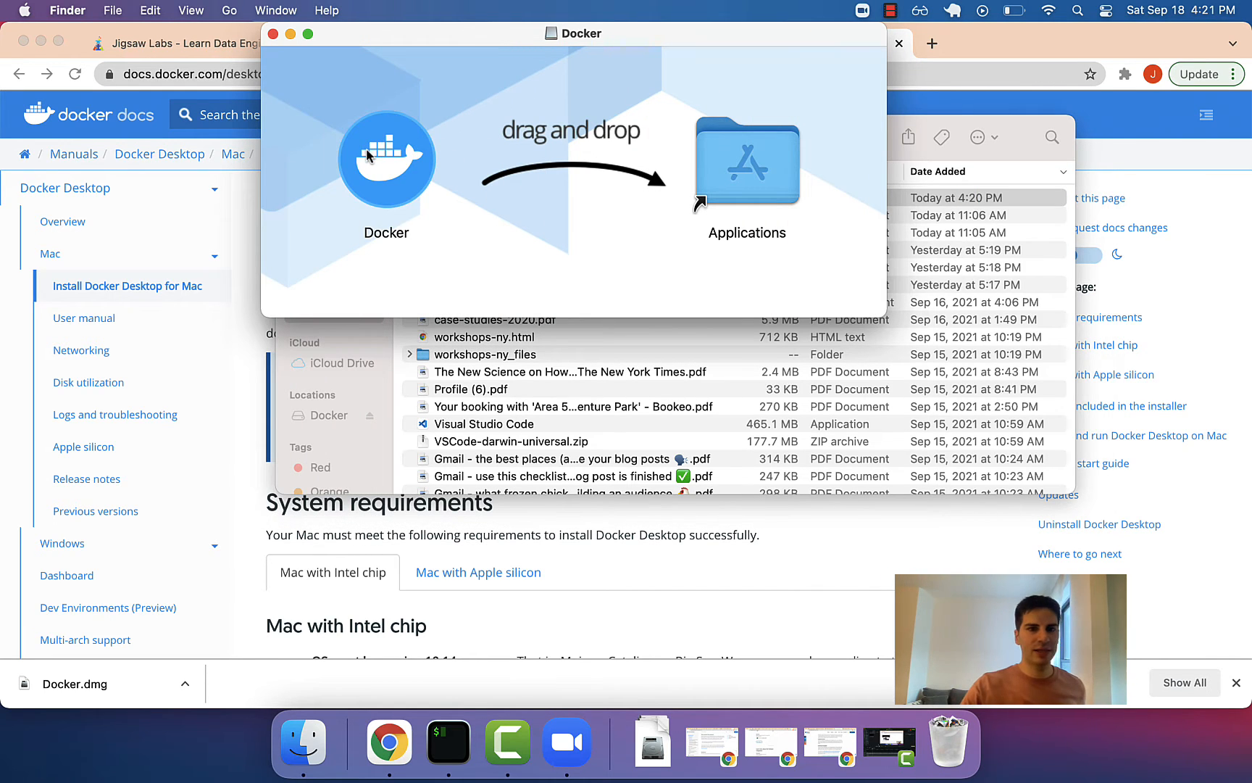
left_click_drag(368, 152, 716, 161)
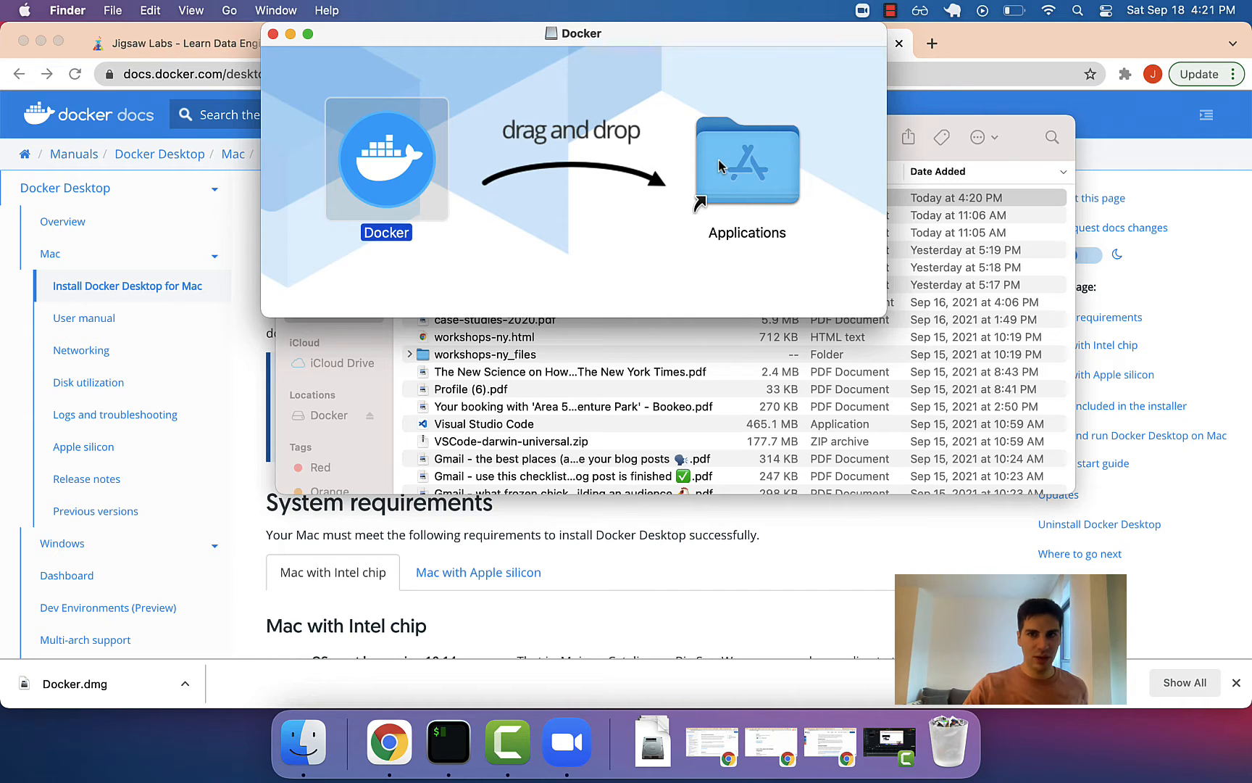
double_click(719, 165)
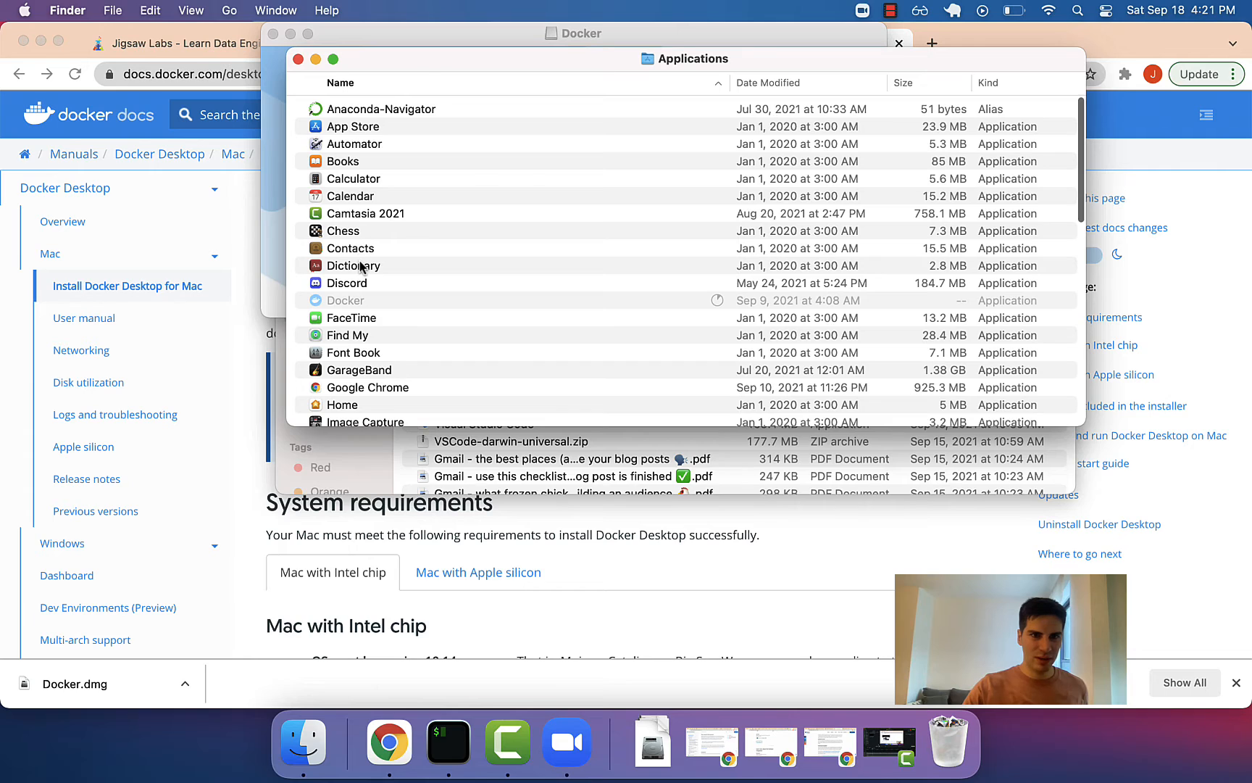
left_click(348, 301)
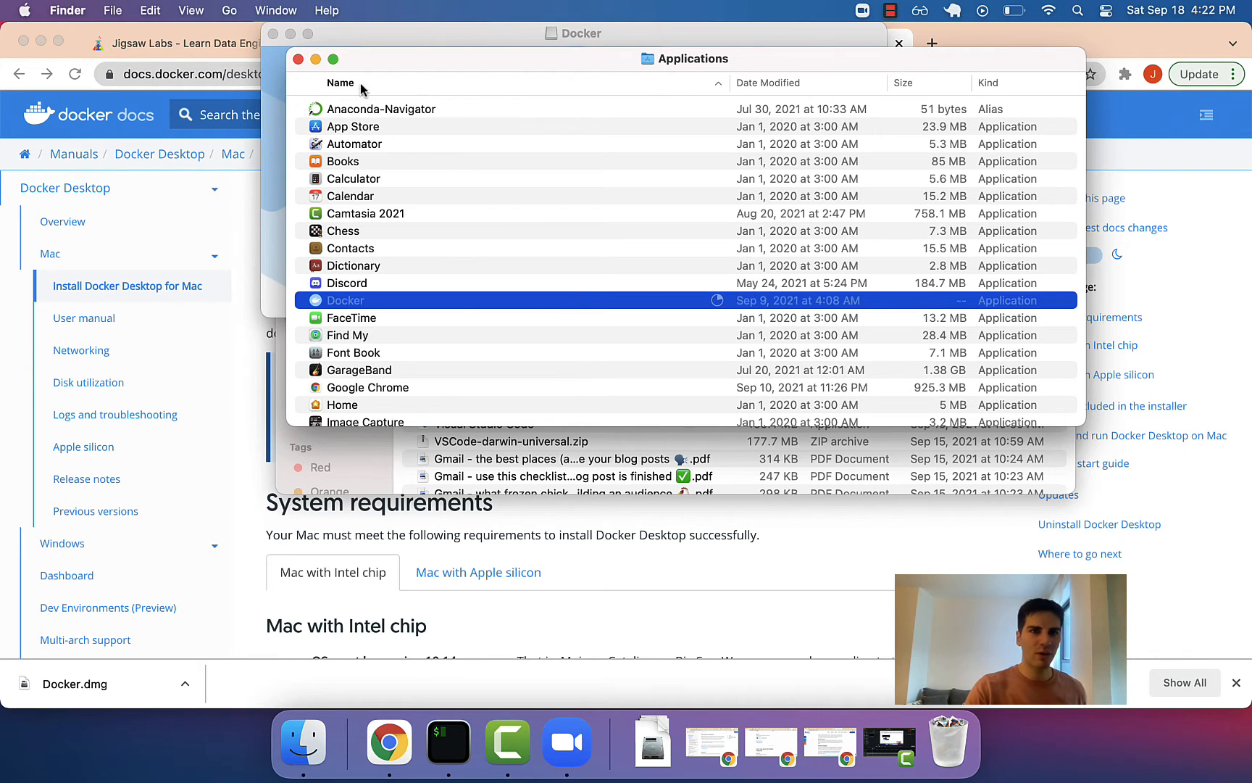
left_click(297, 60)
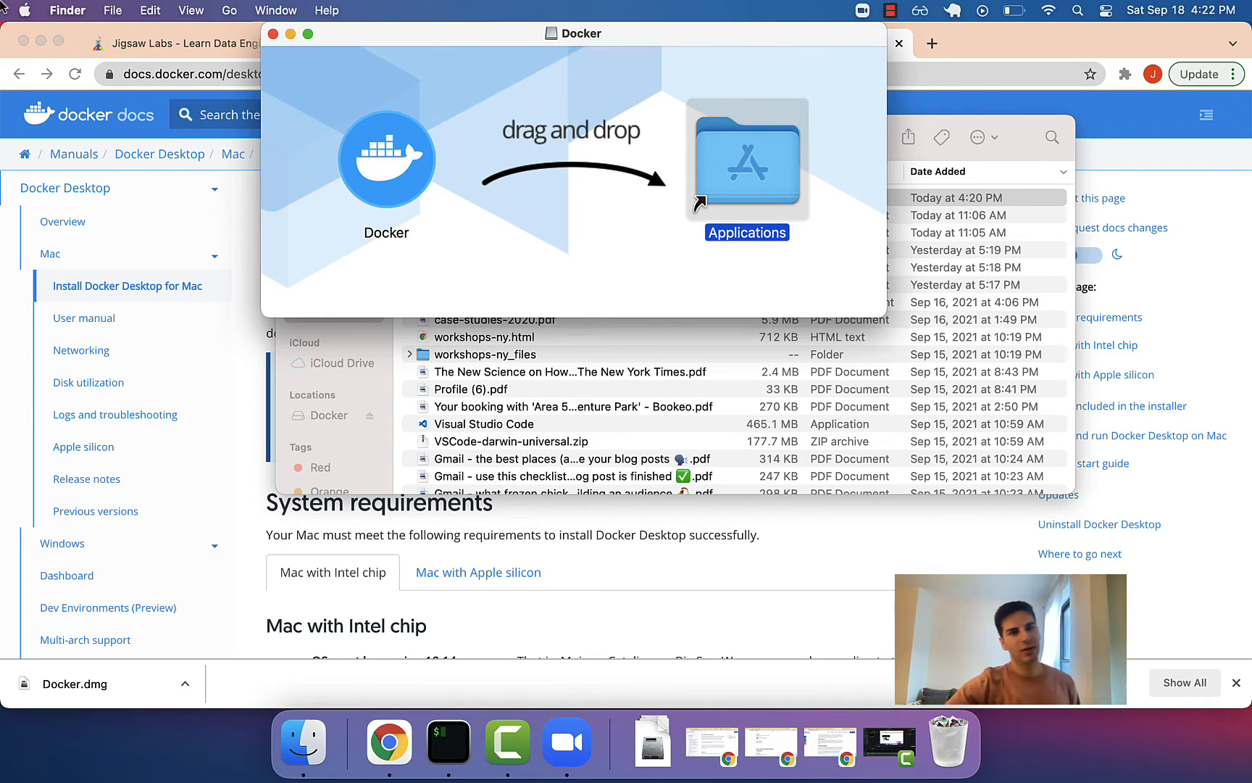
left_click(273, 35)
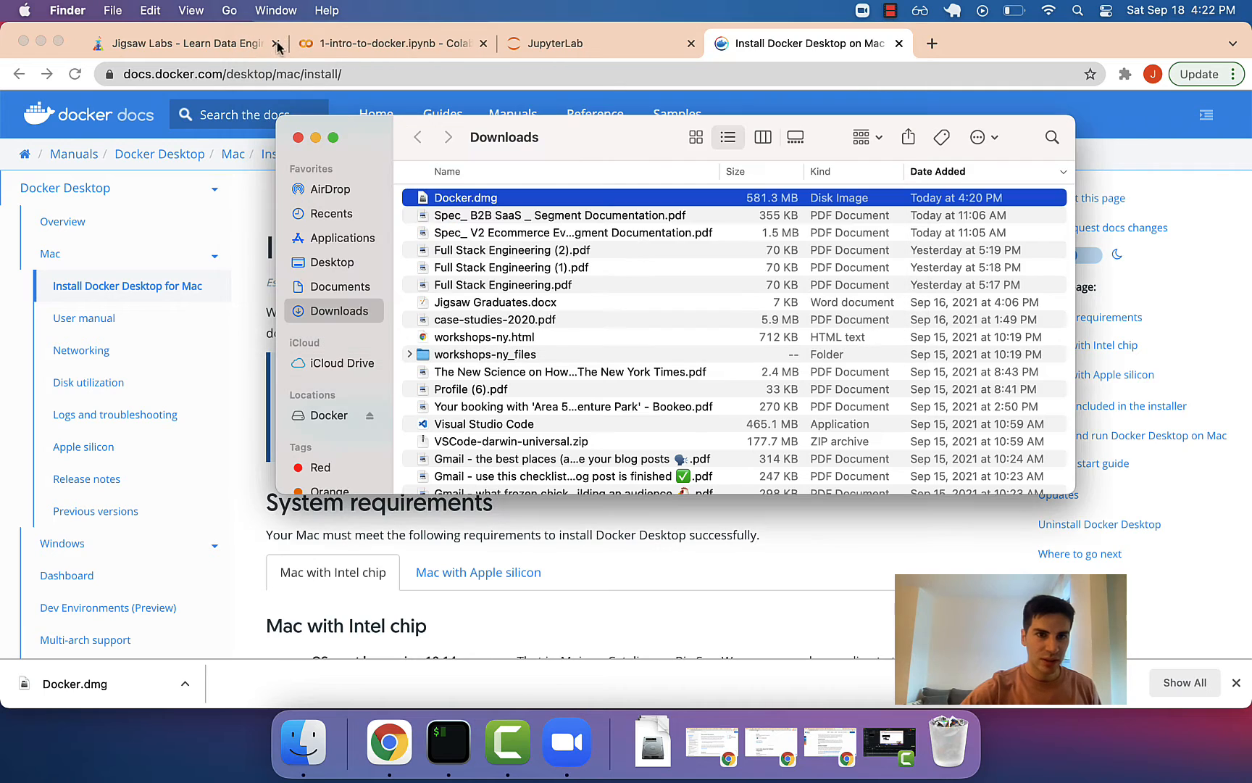
Close Downloads and locate the installed Docker app in a new Finder Applications window.
left_click(300, 139)
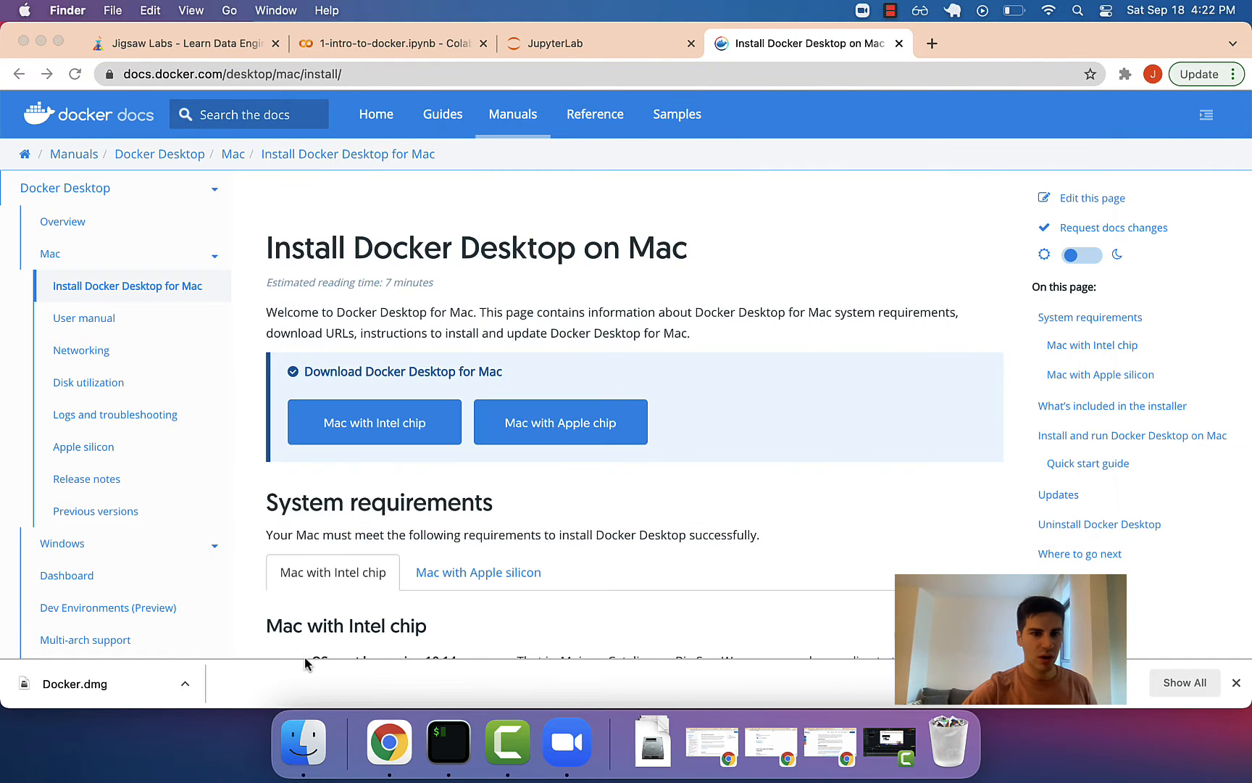
left_click(305, 754)
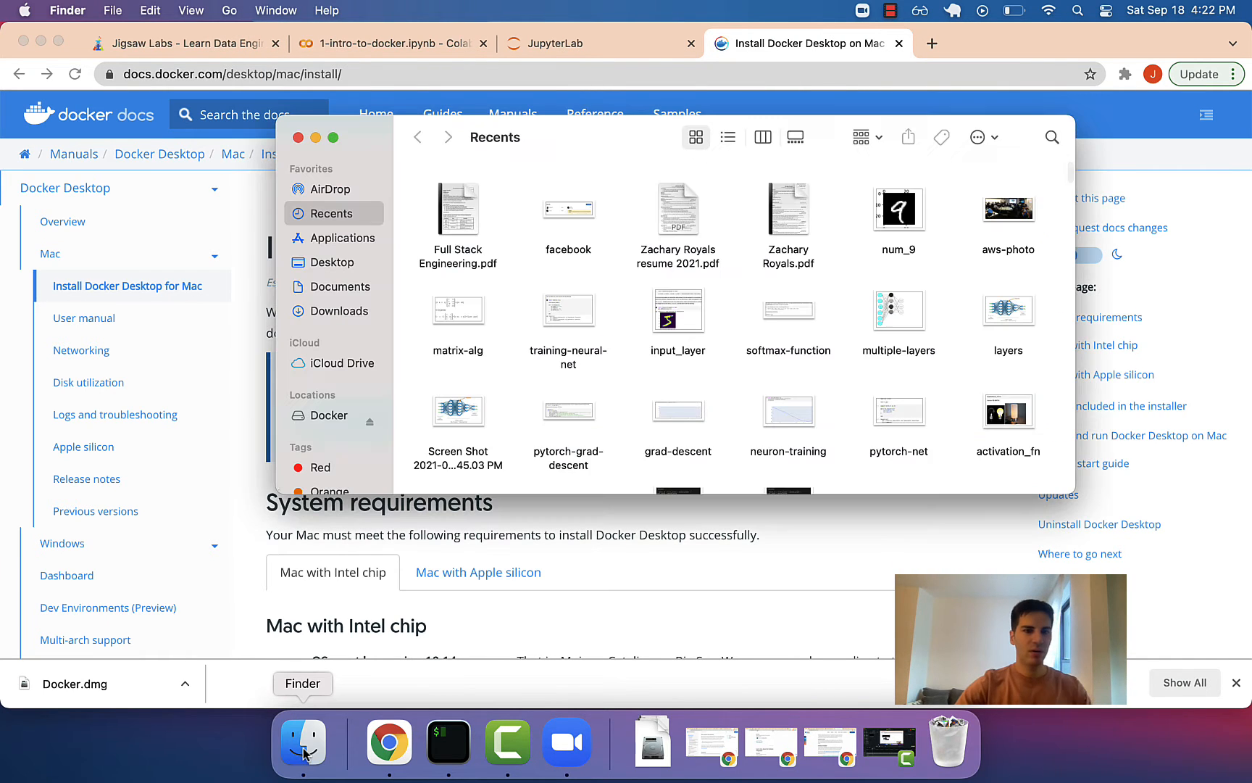
left_click(339, 254)
left_click(340, 239)
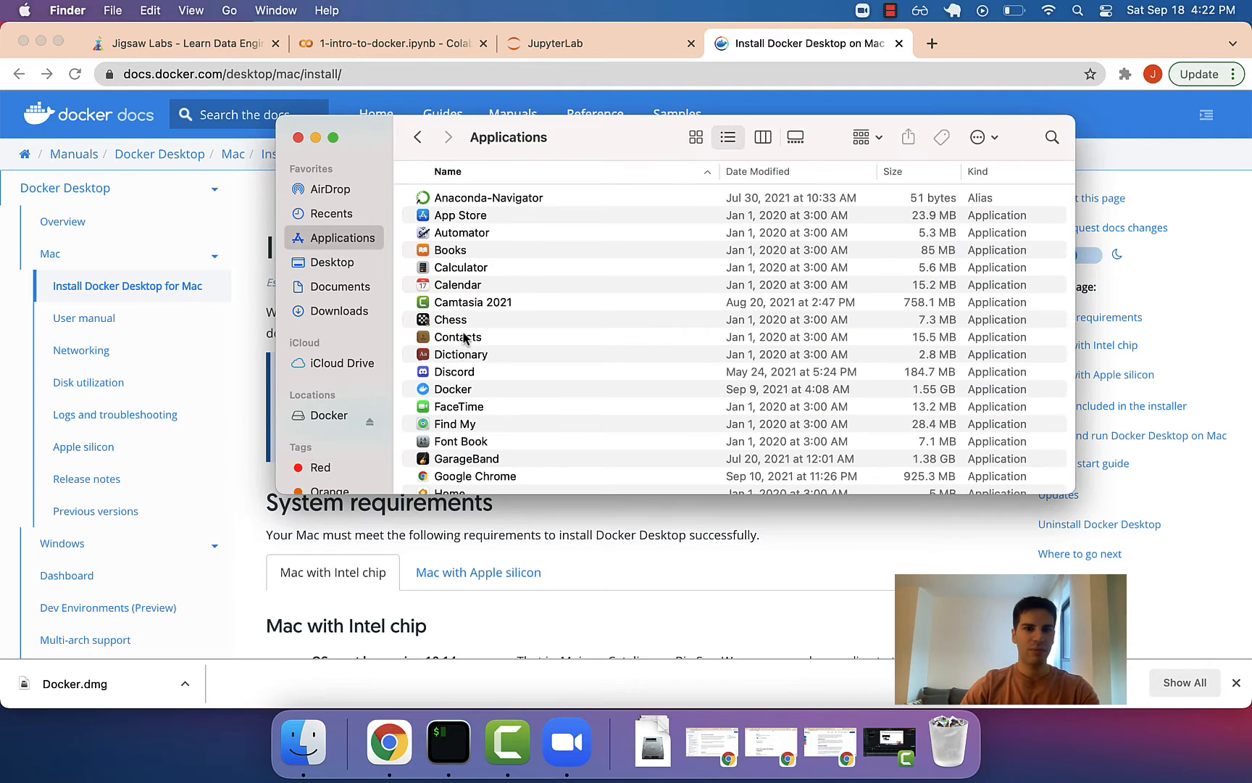
left_click(460, 390)
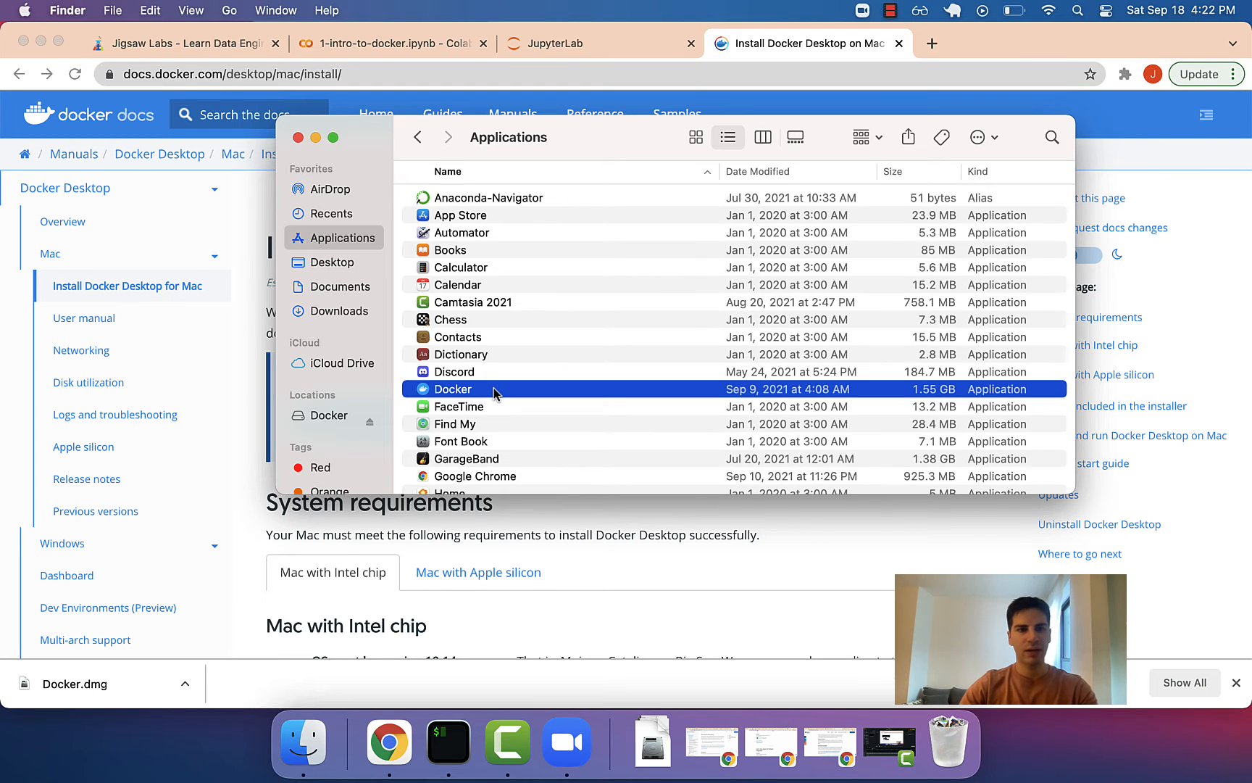
Launch Docker by searching 'docker' in Spotlight.
key("super+space")
type("docker")
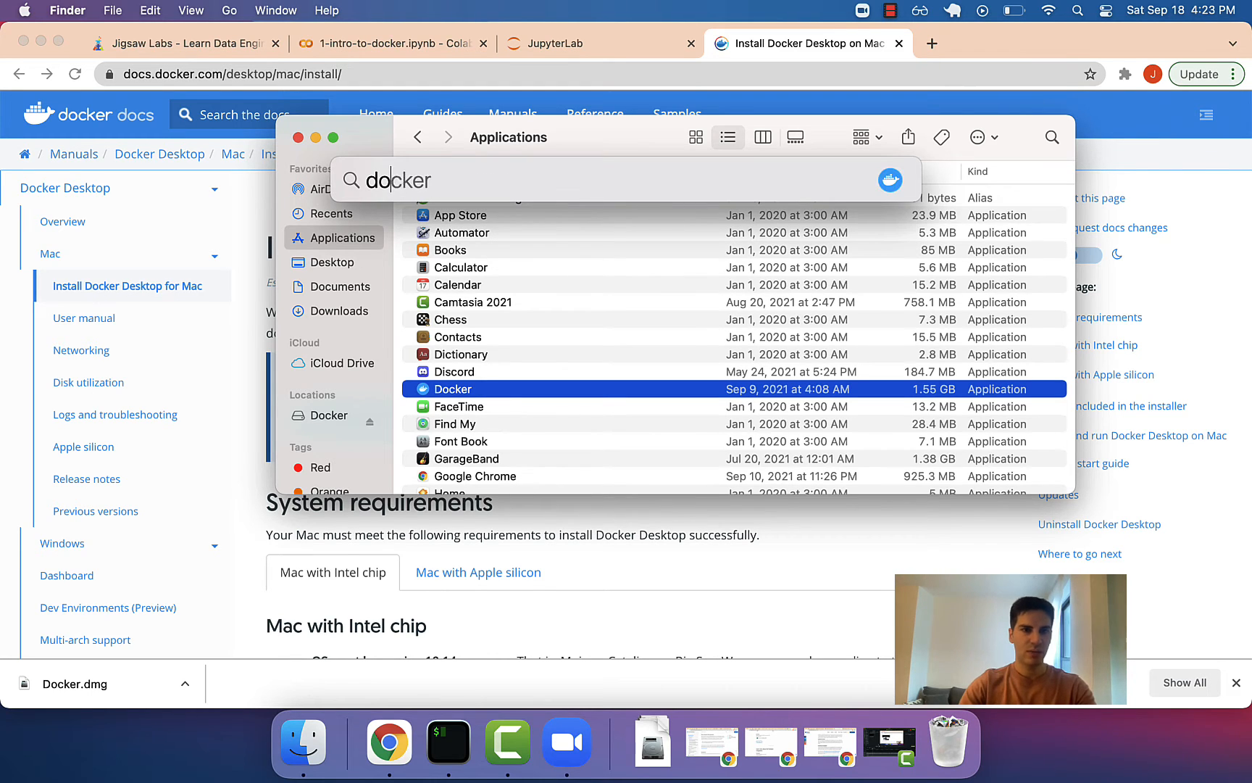
key("Return")
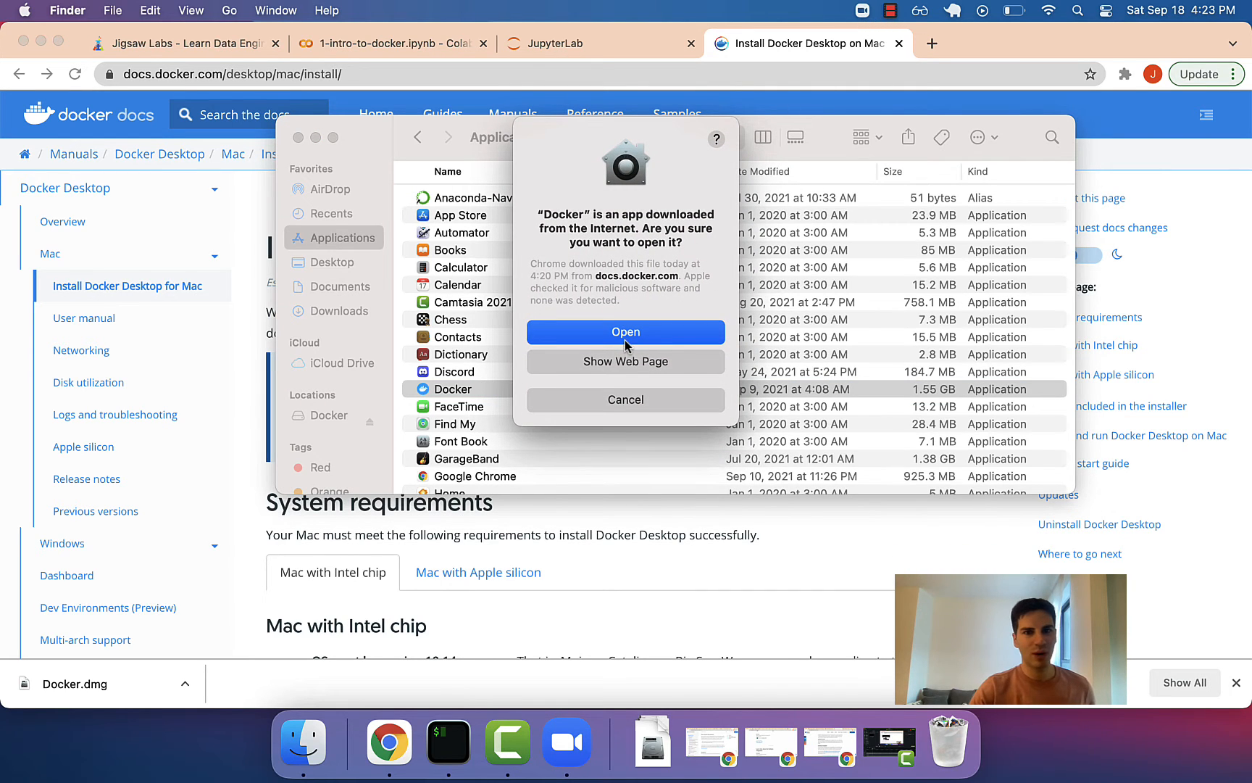
Confirm opening Docker, grant privileged access, and enter the account password to install the helper.
left_click(596, 334)
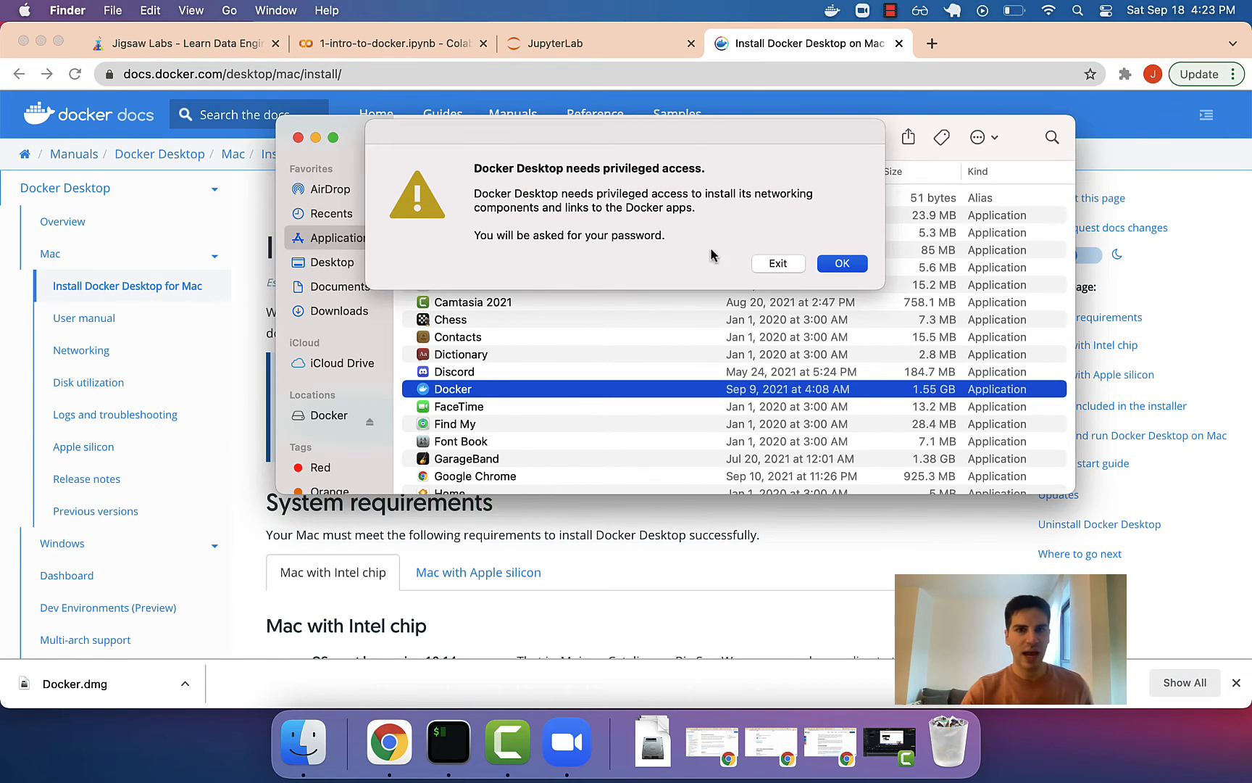
left_click(834, 266)
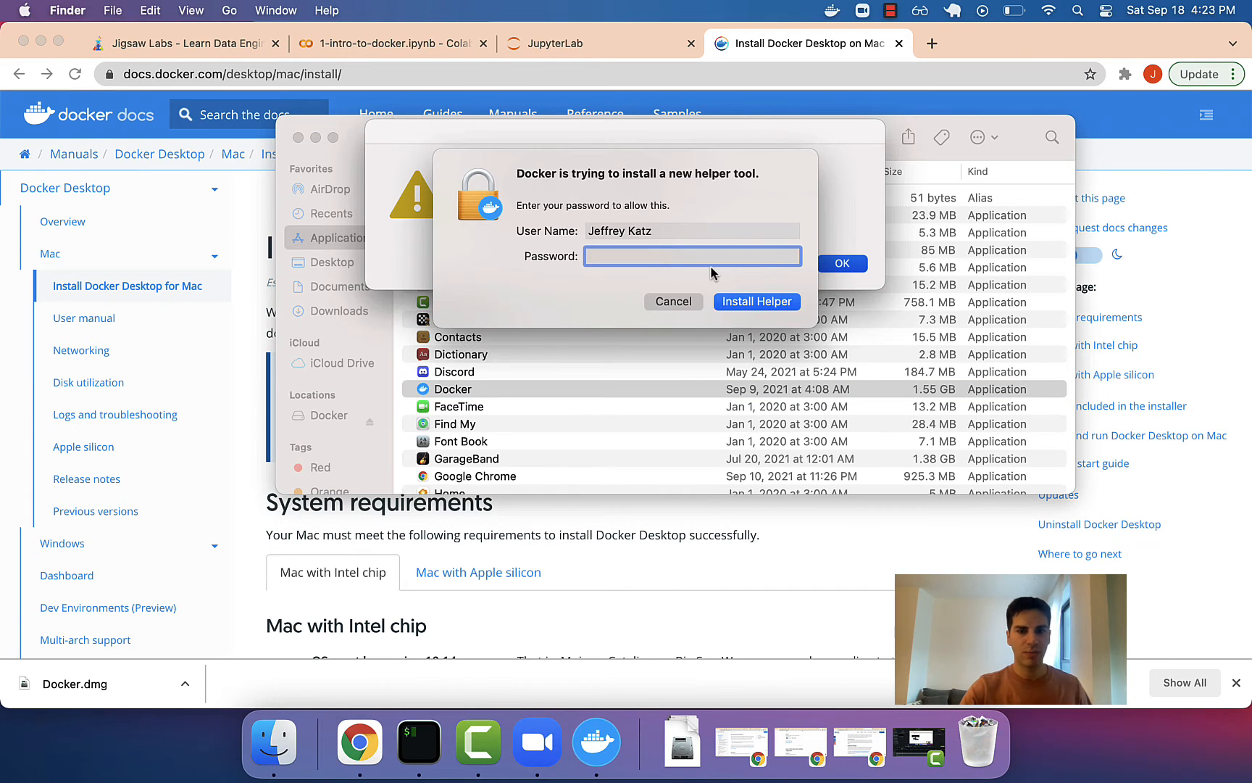
type("••••••••")
key("Return")
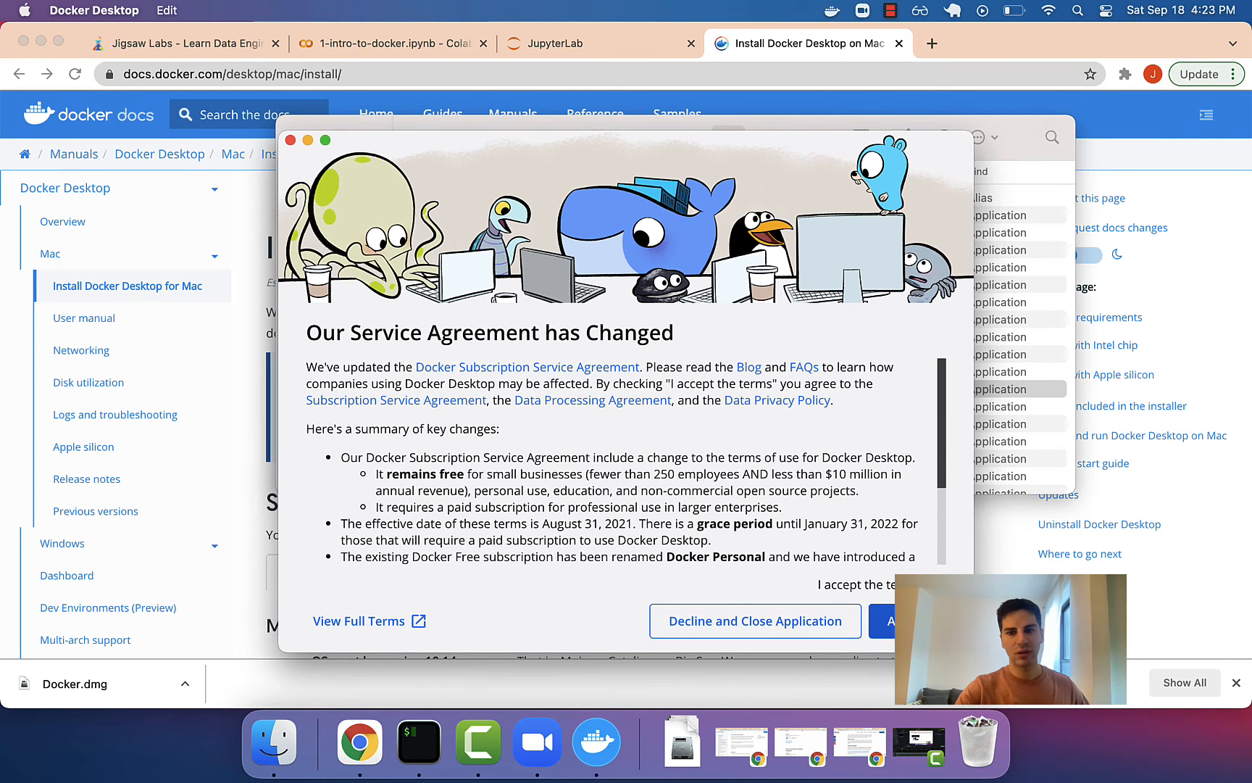
Accept Docker's updated Service Agreement and close the Docker Desktop getting-started window.
left_click(290, 140)
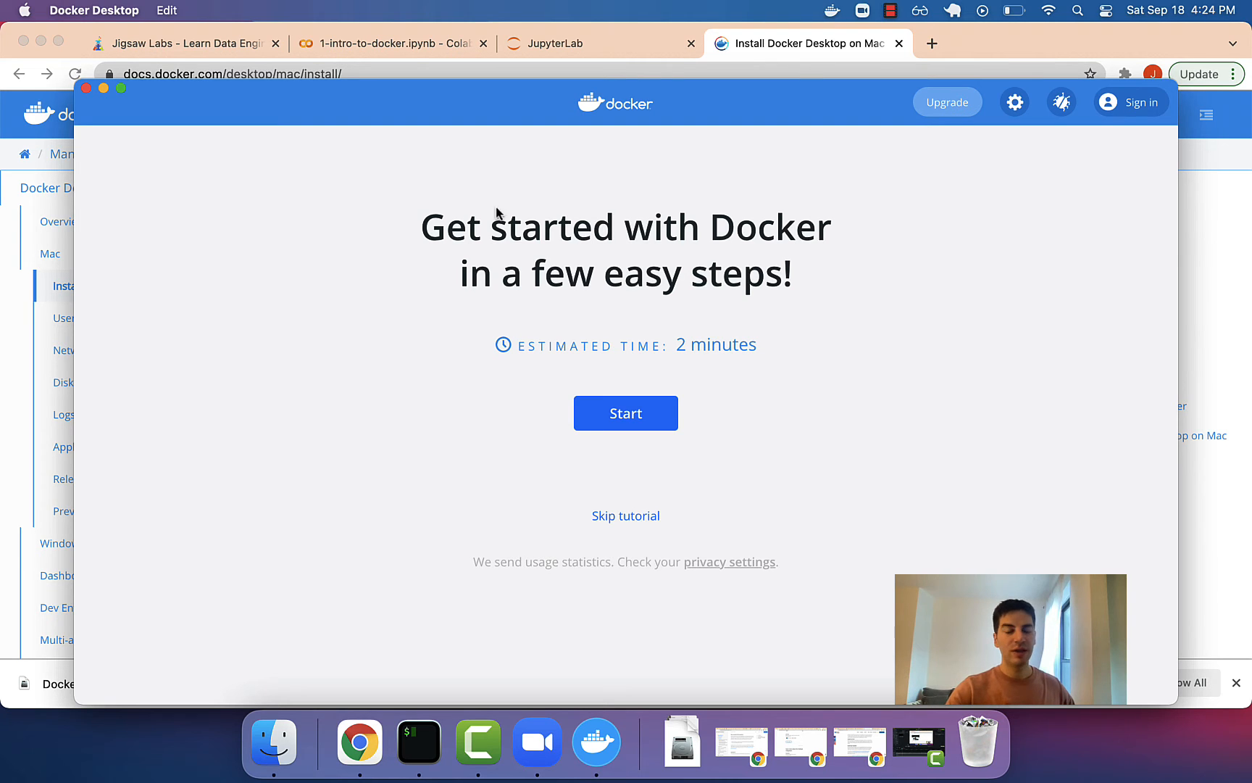
left_click_drag(476, 225, 577, 304)
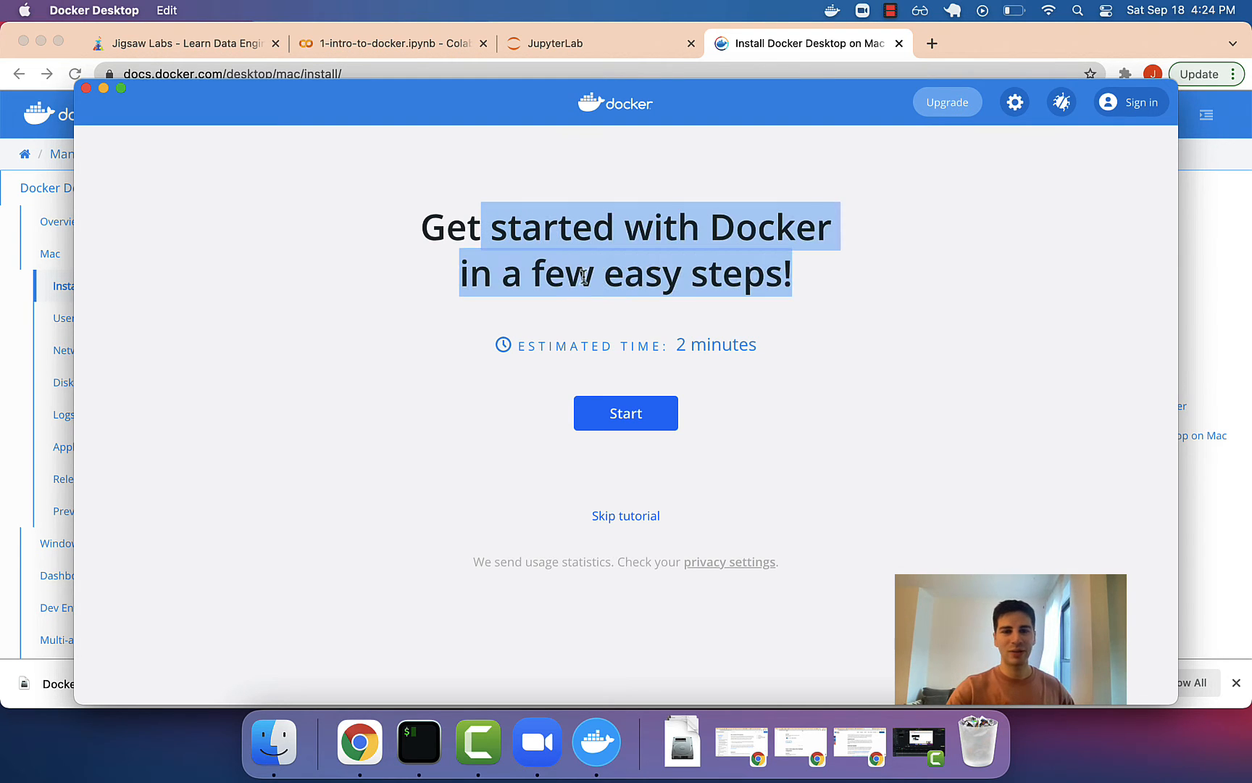
left_click(585, 277)
left_click_drag(636, 274, 486, 264)
left_click(536, 228)
left_click(486, 263)
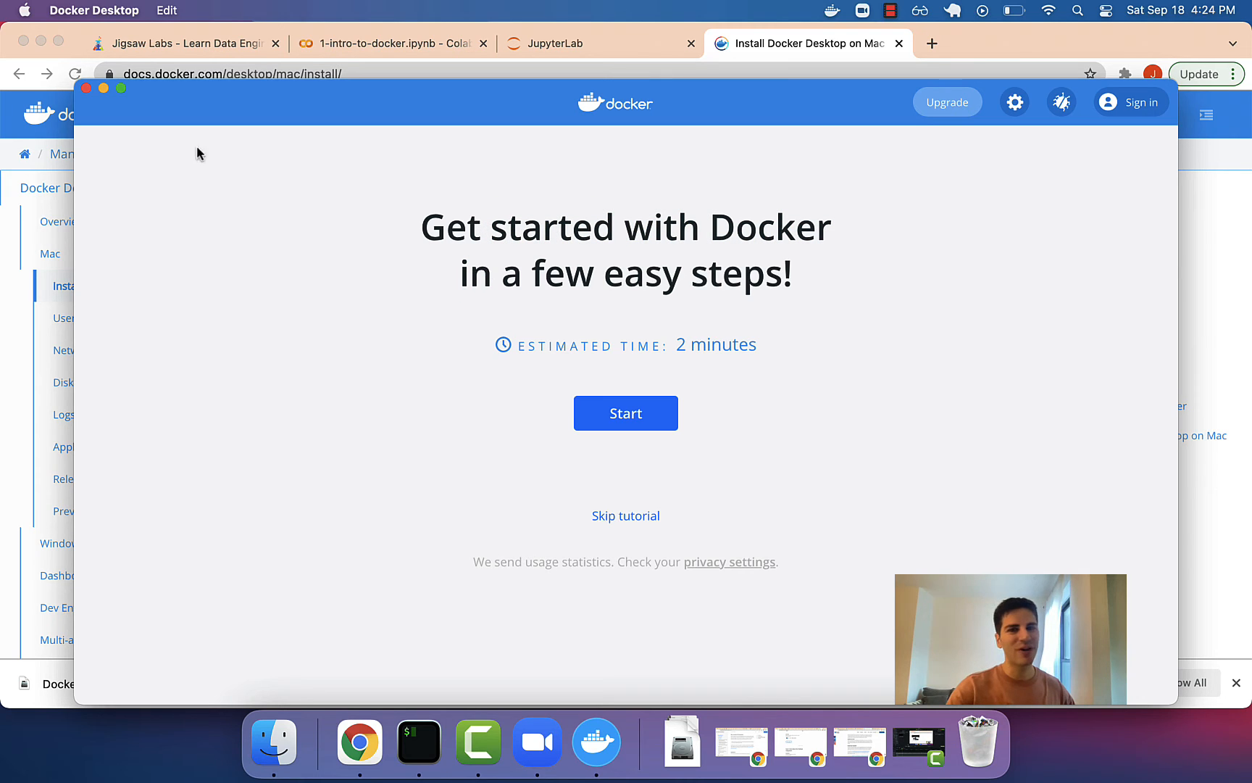
left_click(86, 88)
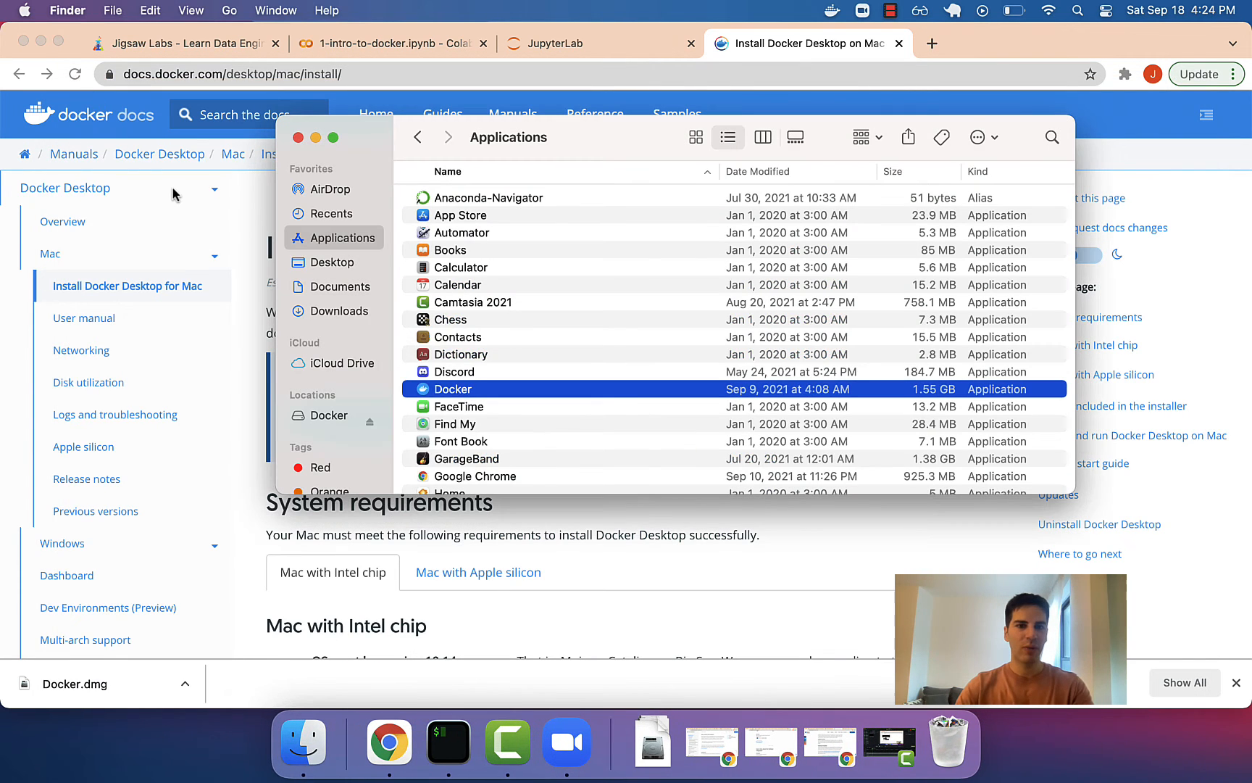
Close the Finder Applications window and launch Terminal from Spotlight.
key("super+Tab")
key("super+Tab")
key("super+Tab")
key("super+shift+Tab")
key("super+shift+Tab")
key("super+shift+Tab")
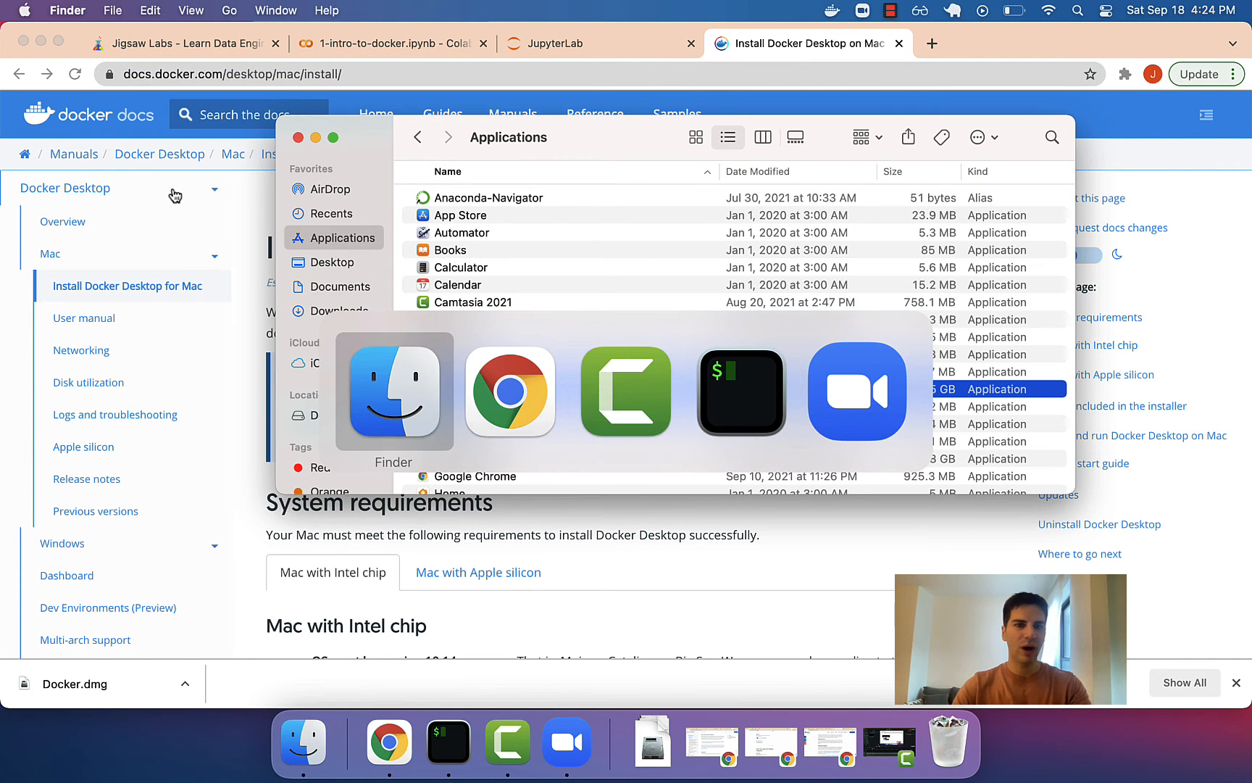
left_click(297, 137)
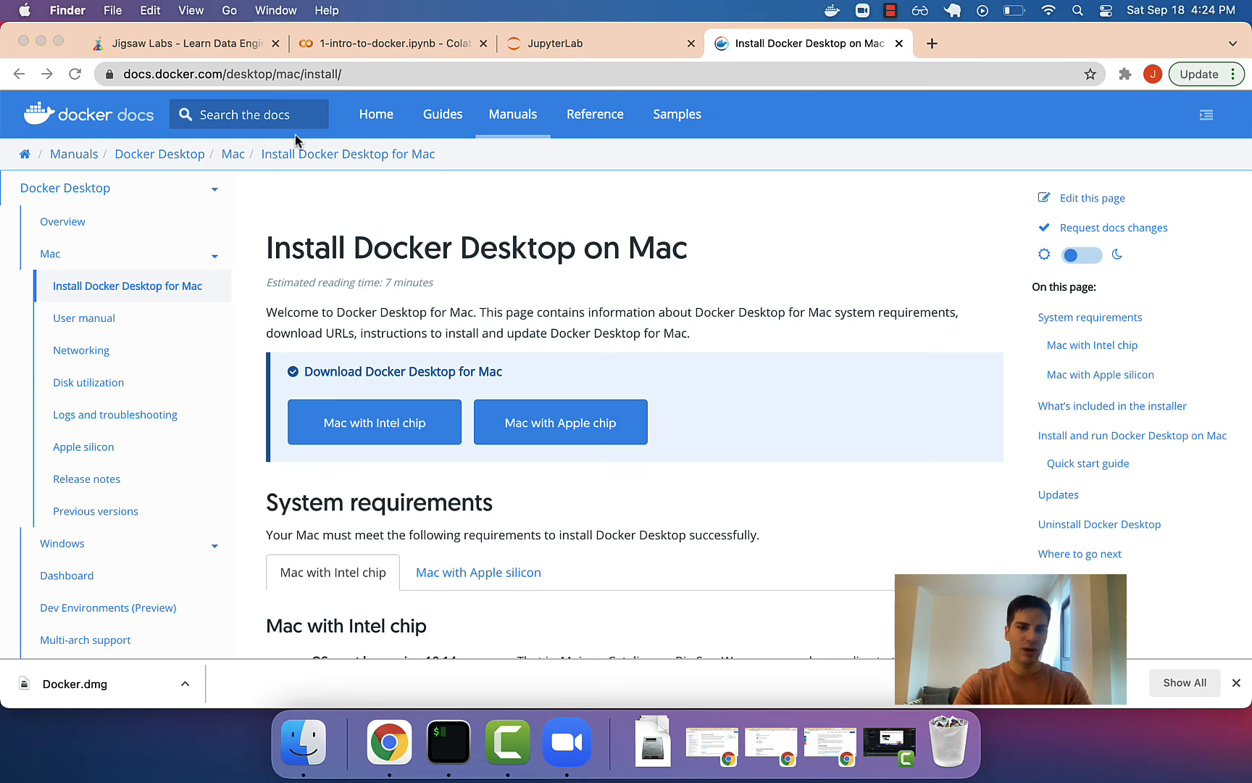
key("super+space")
type("term")
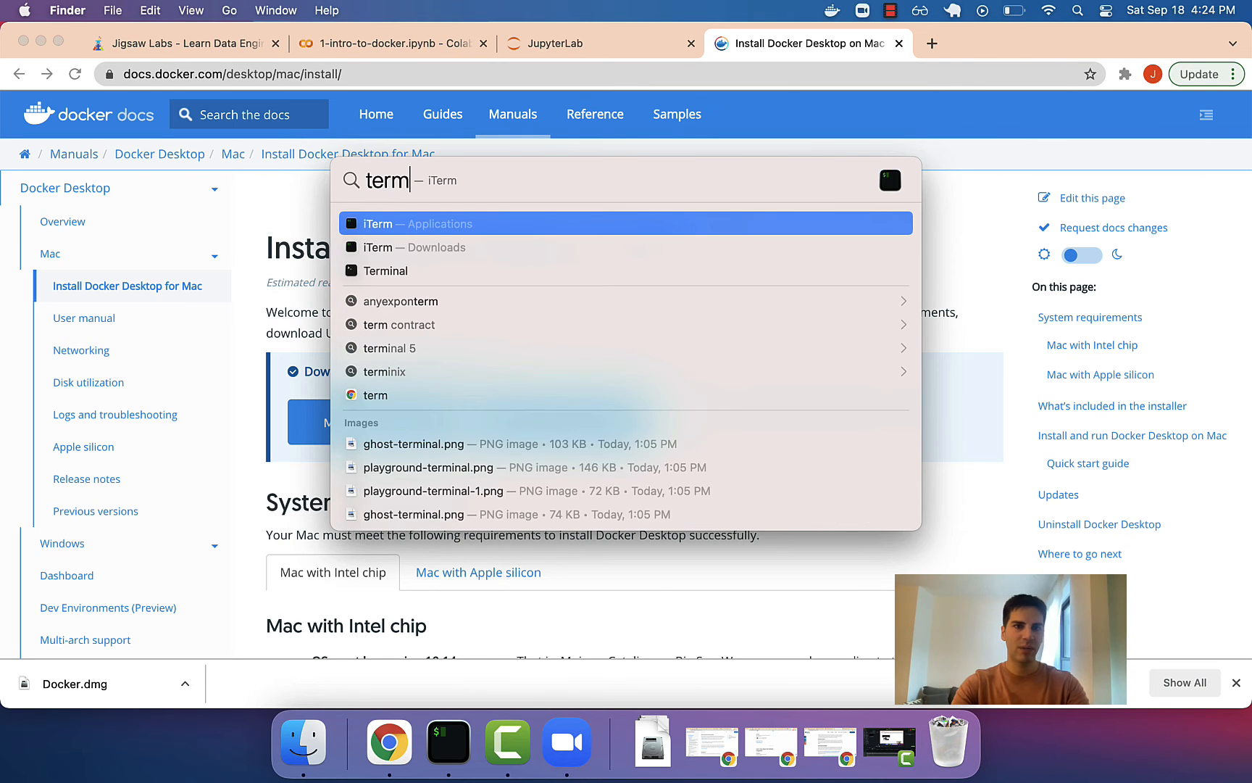
type("inal")
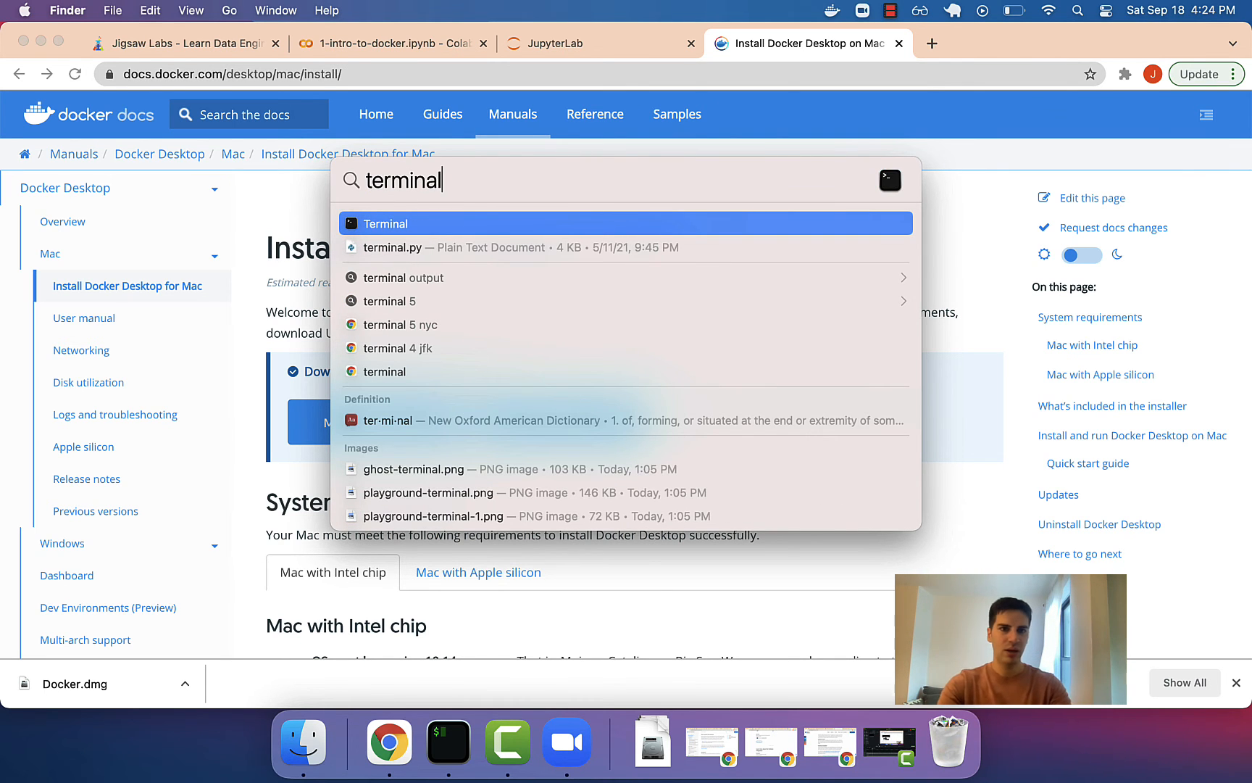
key("Return")
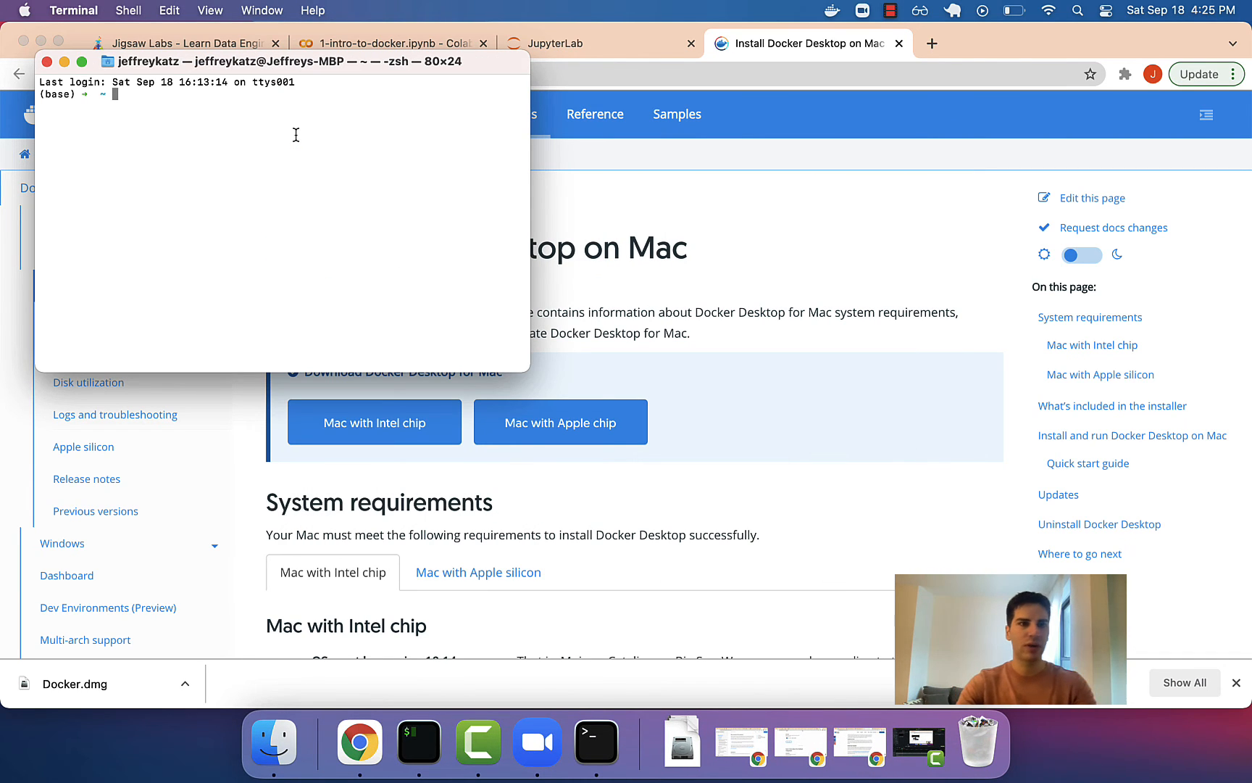
Enlarge the Terminal text two steps and run docker to print its help listing.
key("super+plus")
key("super+plus")
key("super+plus")
key("super+plus")
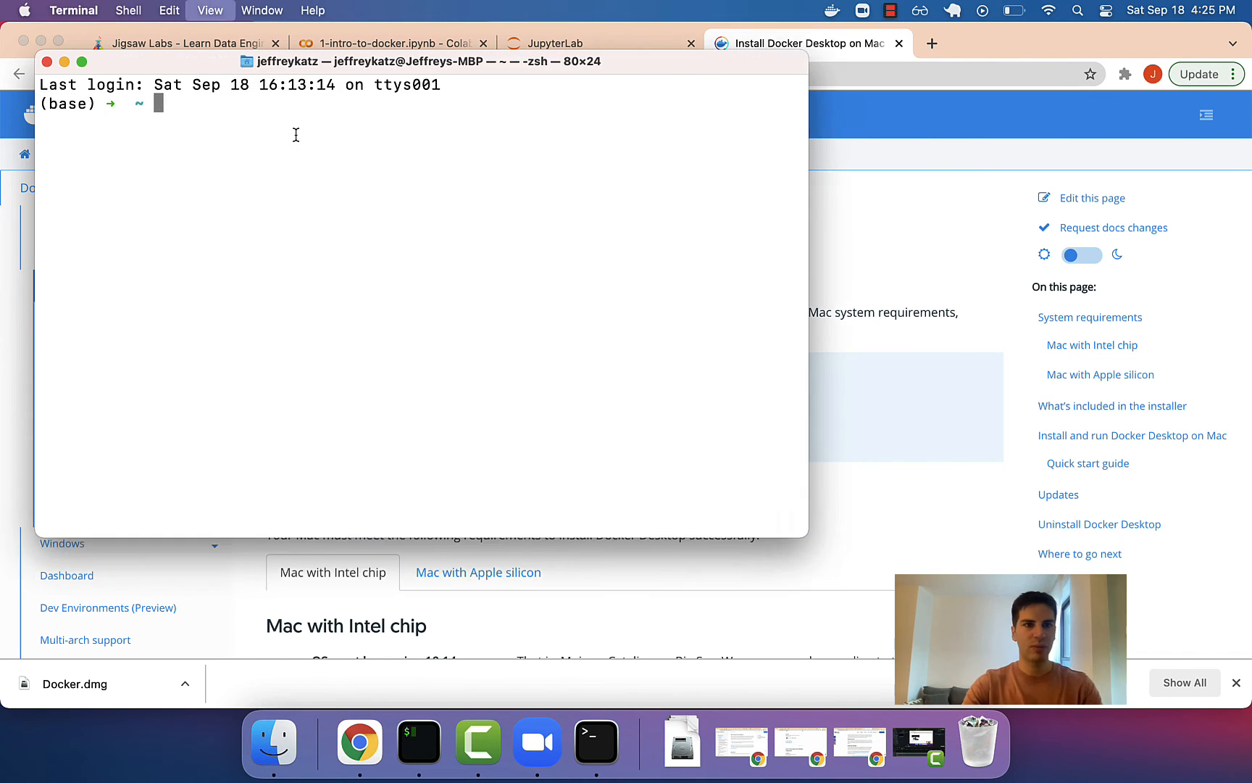
key("super+plus")
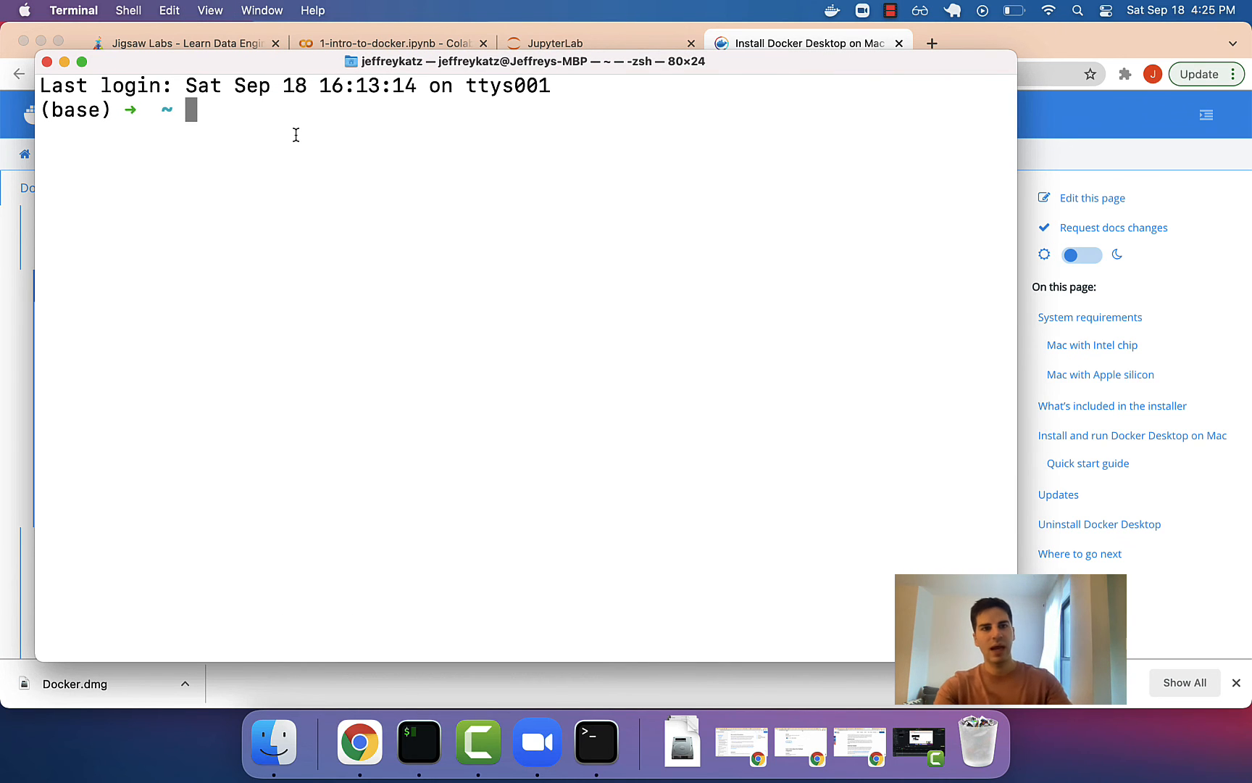
type("docker")
key("Return")
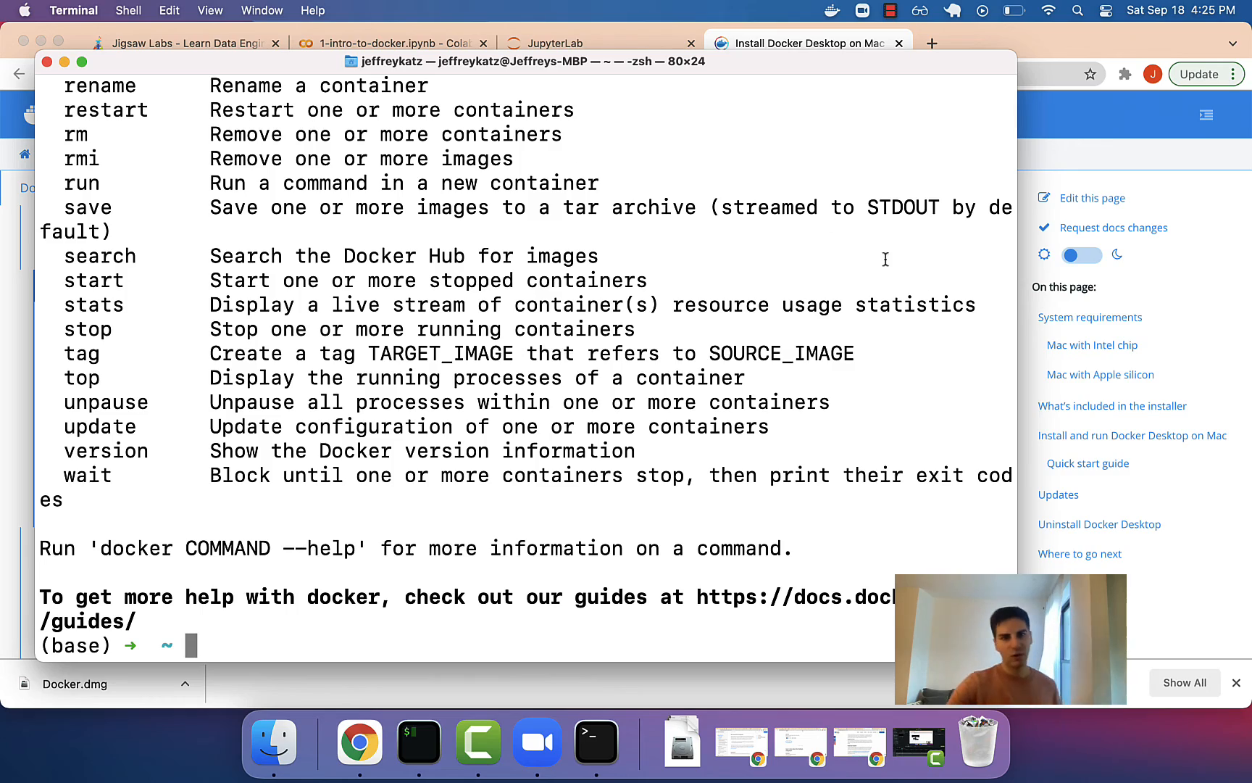
Widen the Terminal window and run docker -v, showing version 20.10.8, build 3967b7d.
left_click_drag(1018, 272, 1225, 275)
scroll(818, 238, "up", 15)
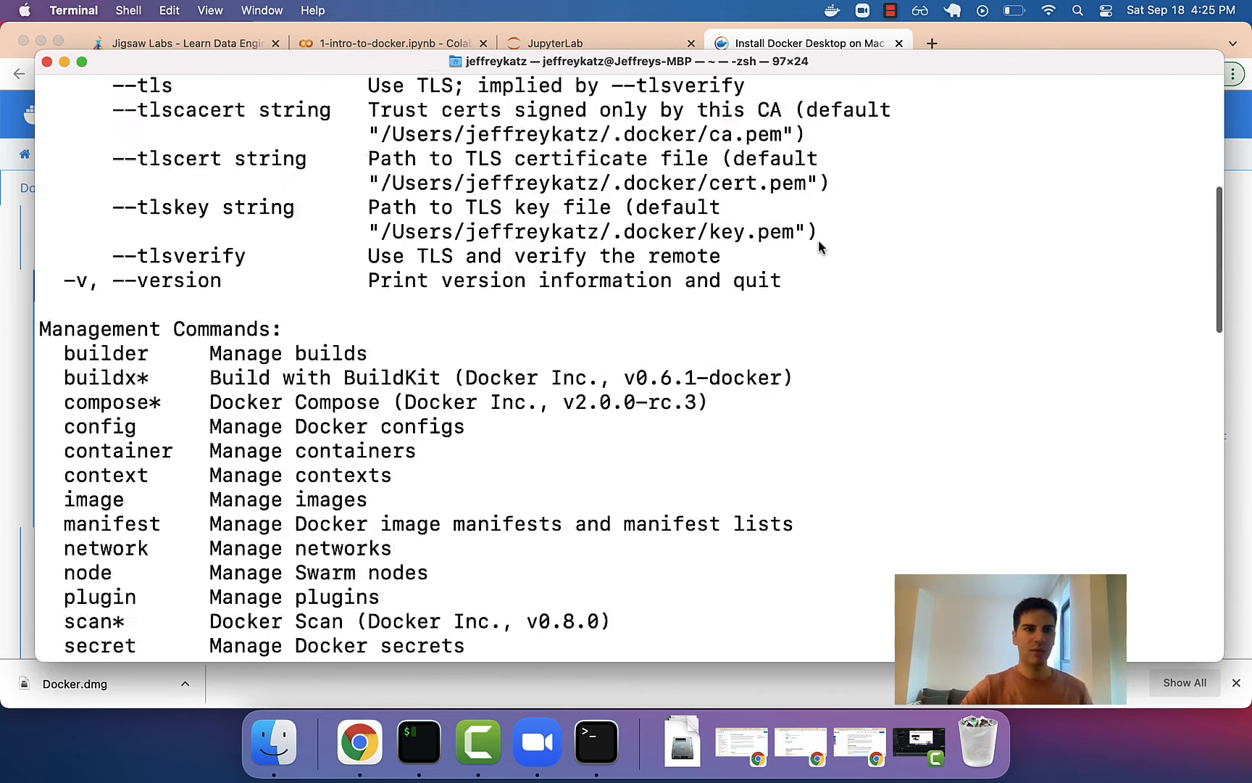
mouse_move(174, 117)
left_mouse_down()
mouse_move(271, 114)
mouse_move(188, 112)
left_mouse_up()
left_click(188, 114)
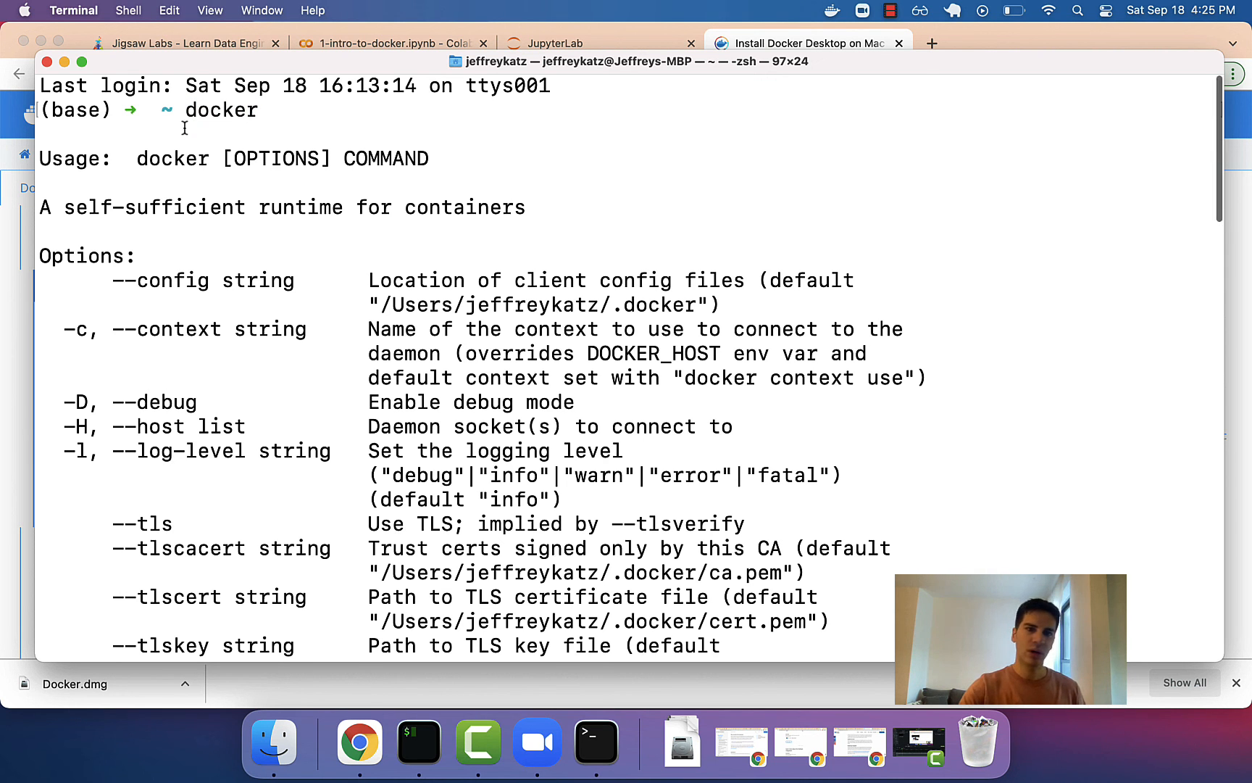
scroll(185, 128, "down", 15)
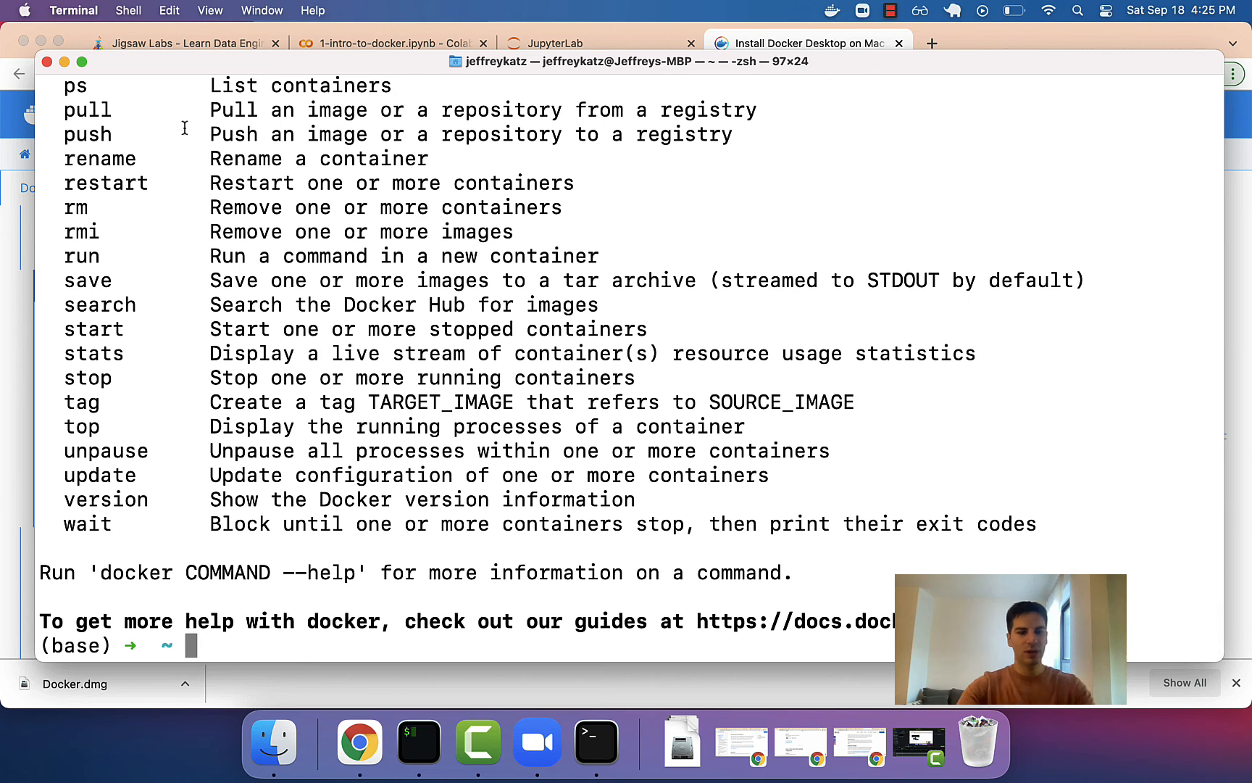
type("docker -v")
key("Return")
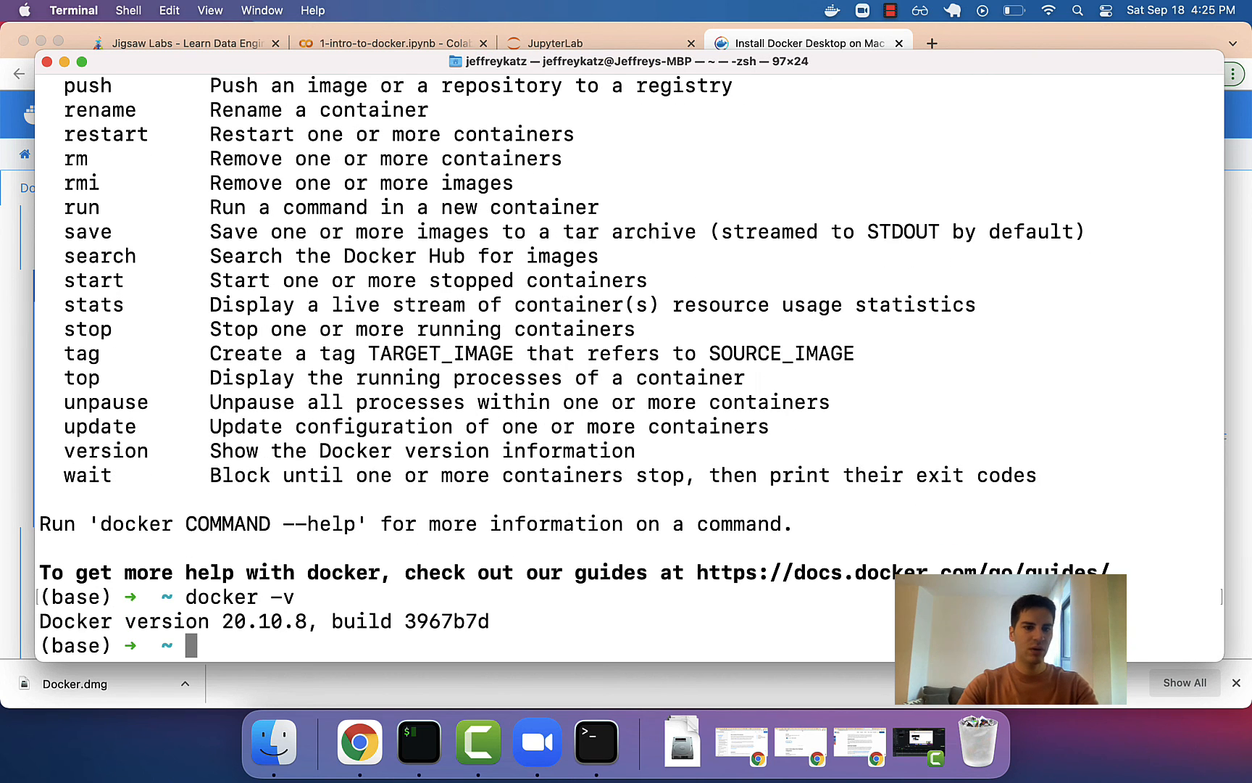